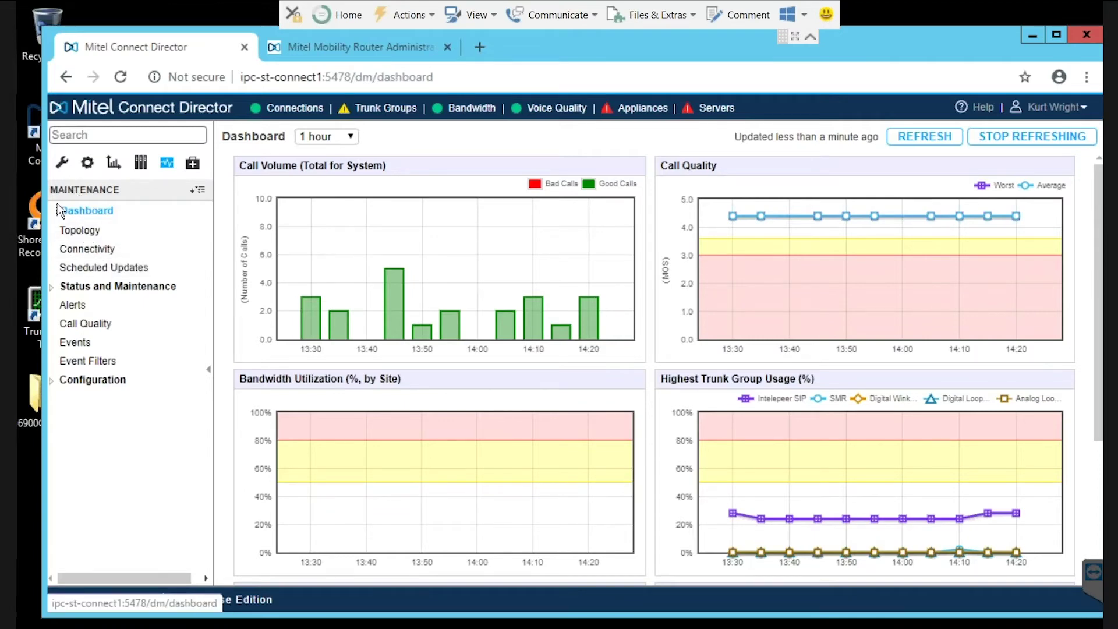
Show the Platform Equipment list of five switches, with the Headquarters WinHQ switch's general settings below
{"action": "left_click", "coordinate": [62, 162]}
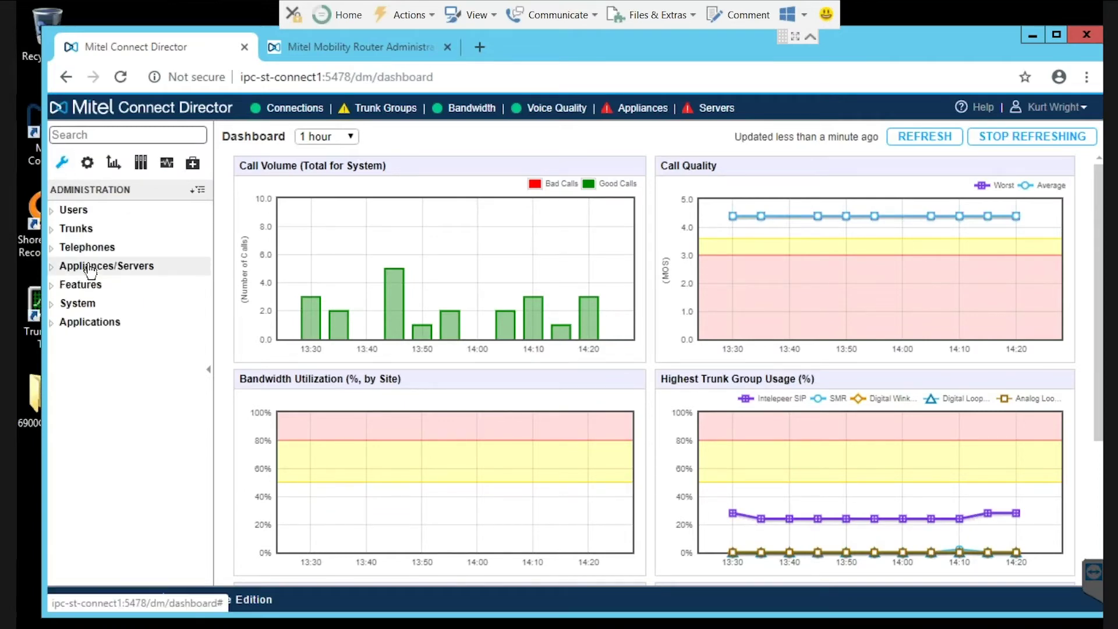
{"action": "left_click", "coordinate": [89, 265]}
{"action": "left_click", "coordinate": [88, 284]}
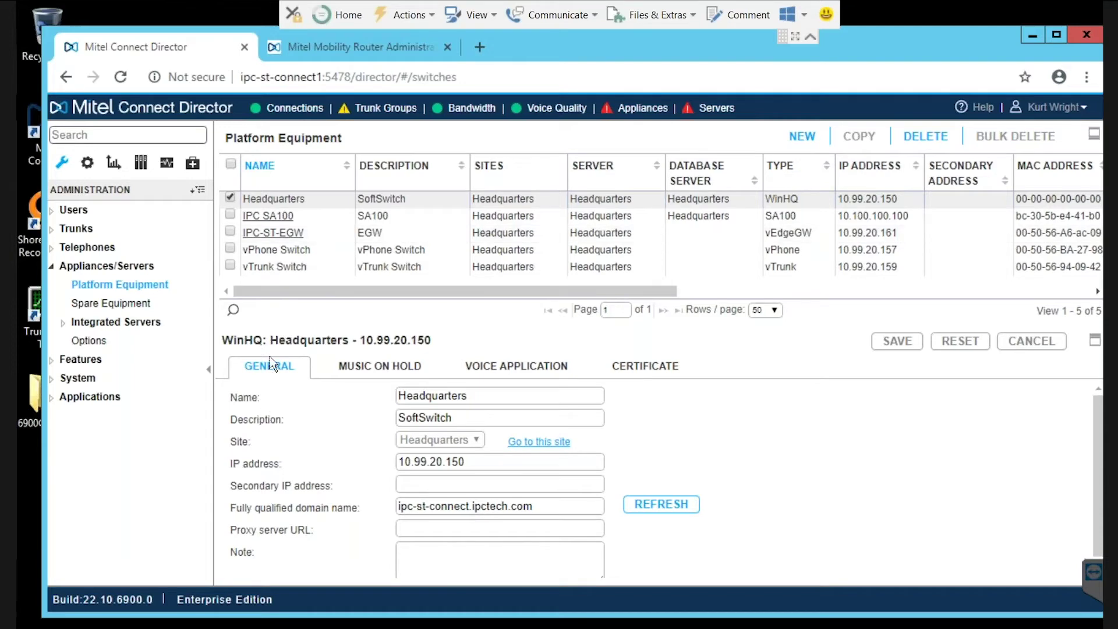
Reload the Mobility Router portal tab and sign in with the administrator username and password
{"action": "left_click", "coordinate": [342, 50]}
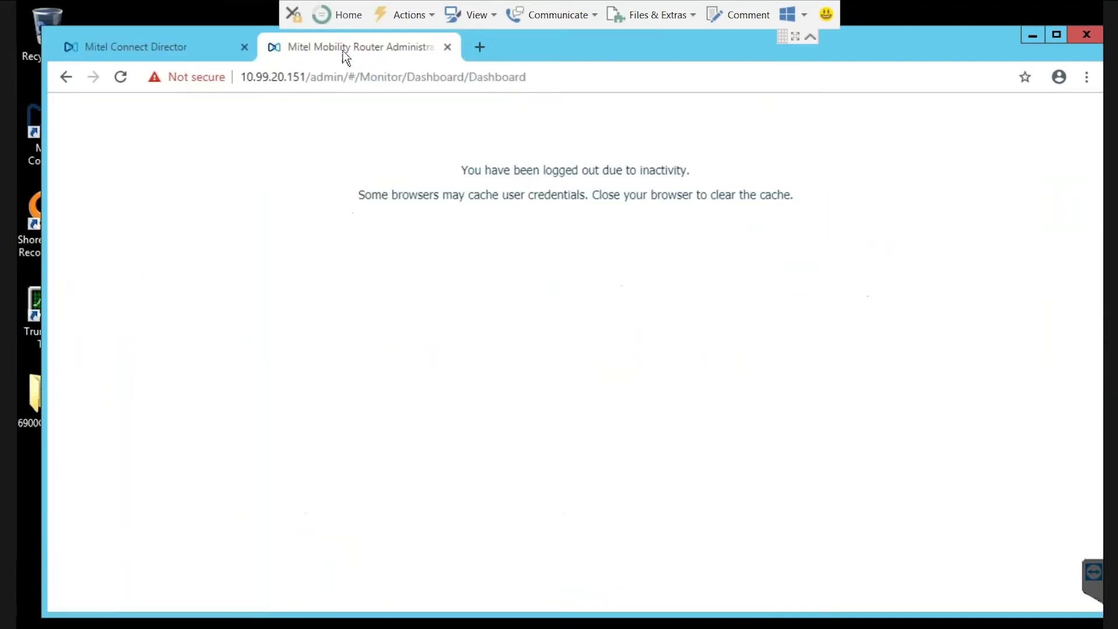
{"action": "left_click", "coordinate": [121, 76]}
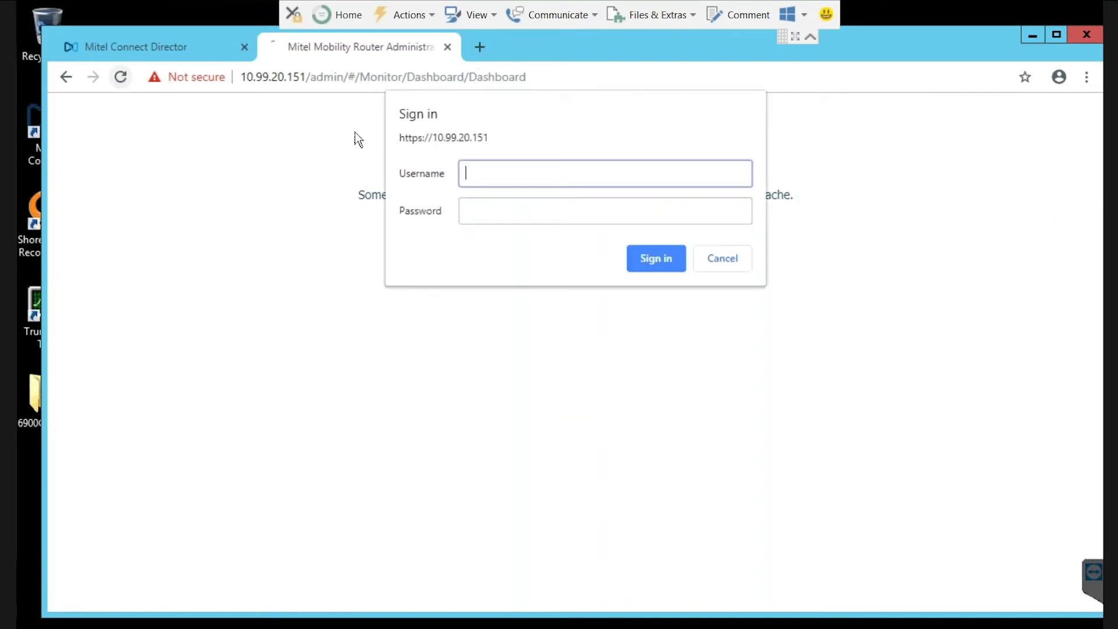
{"action": "type", "text": "admin"}
{"action": "key", "text": "Tab"}
{"action": "type", "text": "•••••••"}
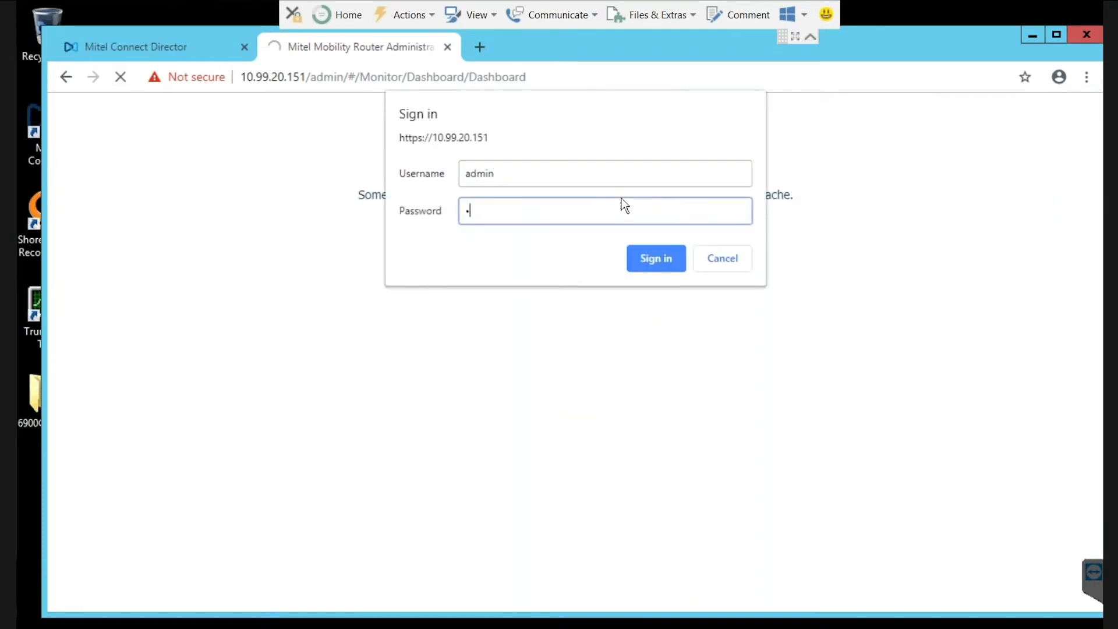
{"action": "type", "text": "••"}
{"action": "key", "text": "Return"}
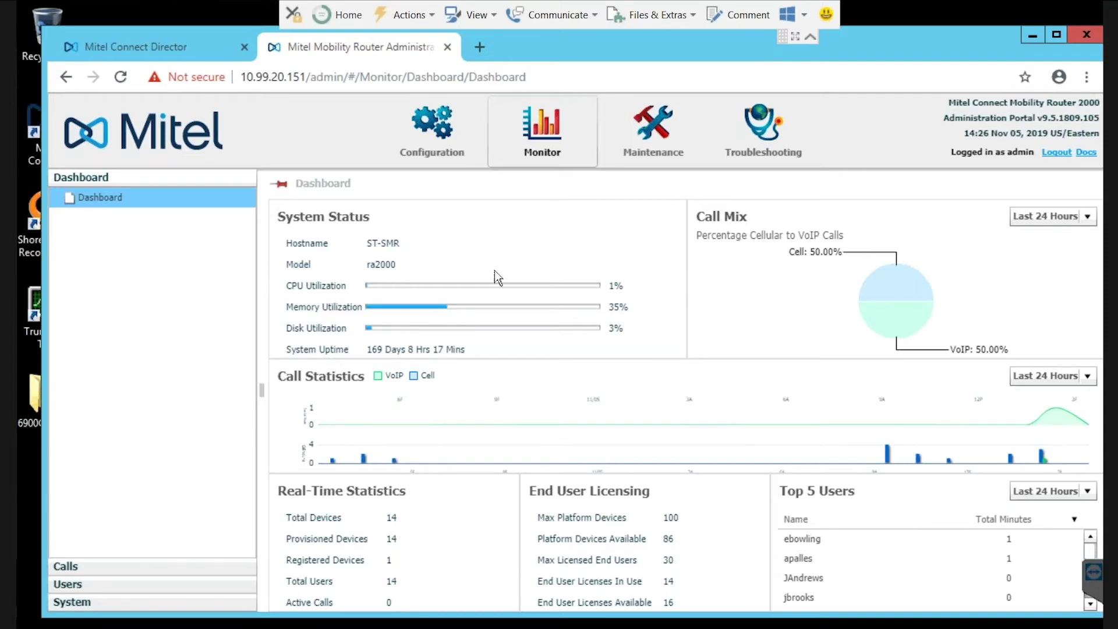
Limit Call Mix to Last 1 Hour, refresh the empty Active Calls list, then enter Configuration
{"action": "left_click", "coordinate": [1088, 218]}
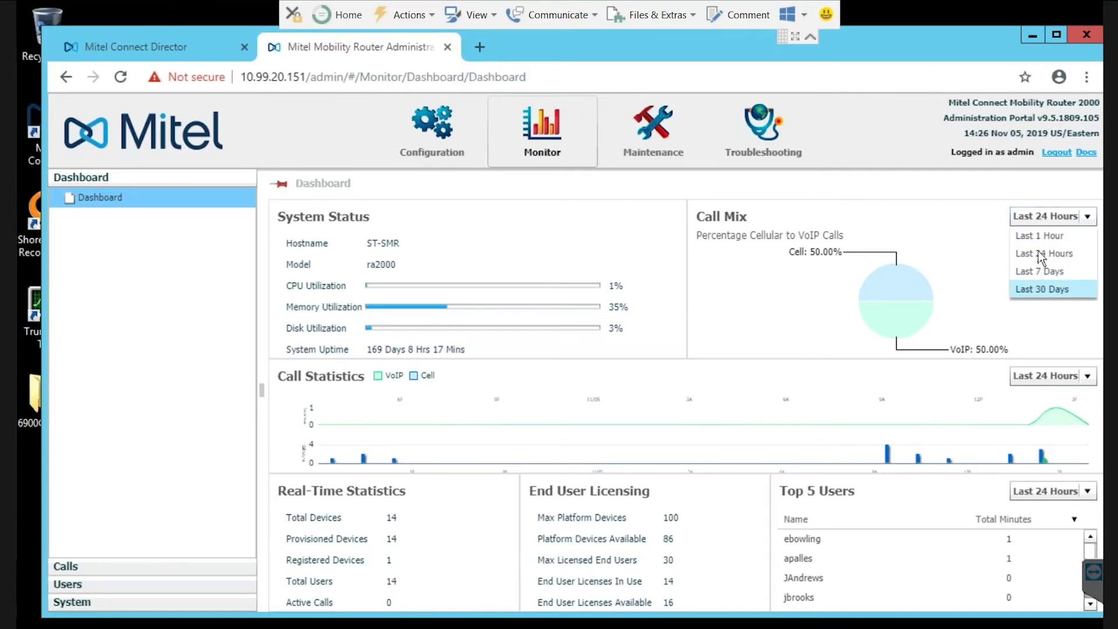
{"action": "left_click", "coordinate": [1041, 236]}
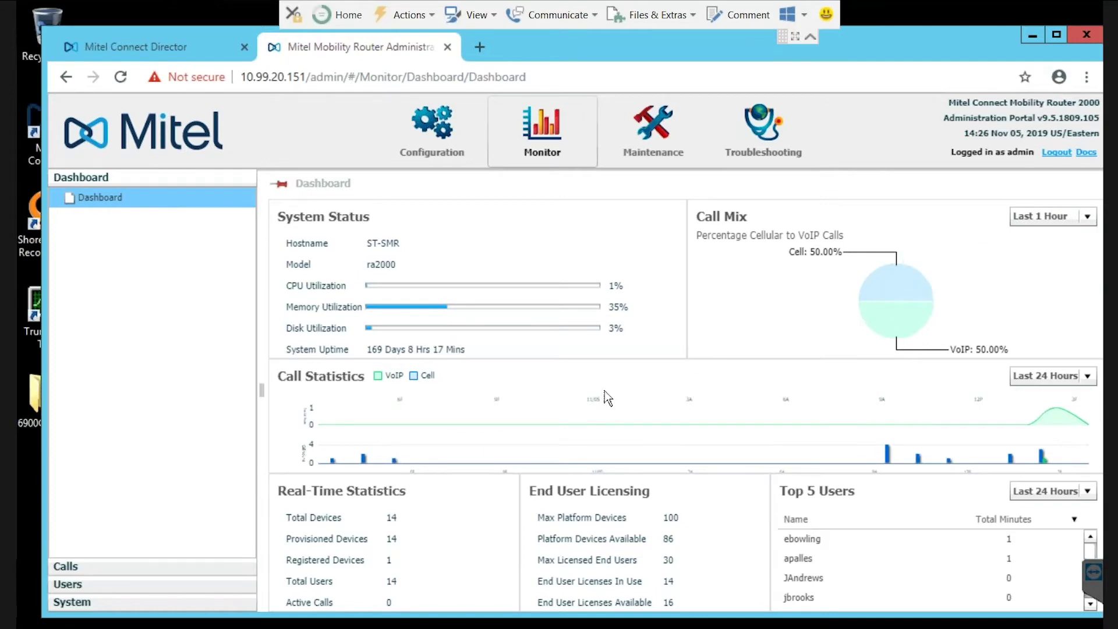
{"action": "left_click", "coordinate": [71, 566]}
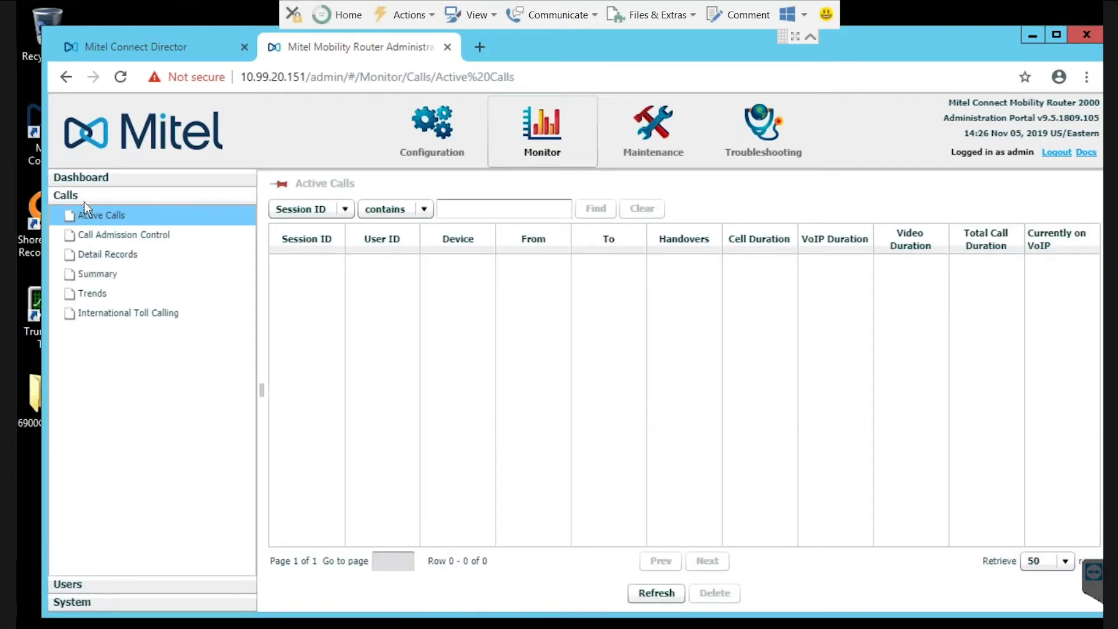
{"action": "left_click", "coordinate": [658, 593]}
{"action": "left_click", "coordinate": [441, 135]}
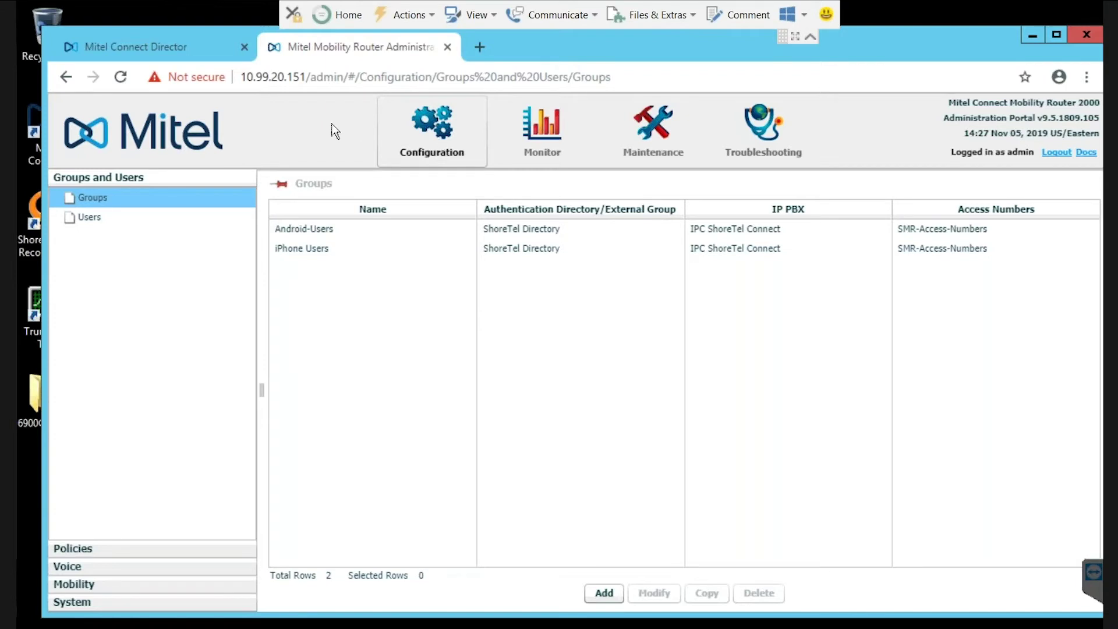
Expand the System section and its Licensing settings in the Configuration tree
{"action": "left_click", "coordinate": [79, 602]}
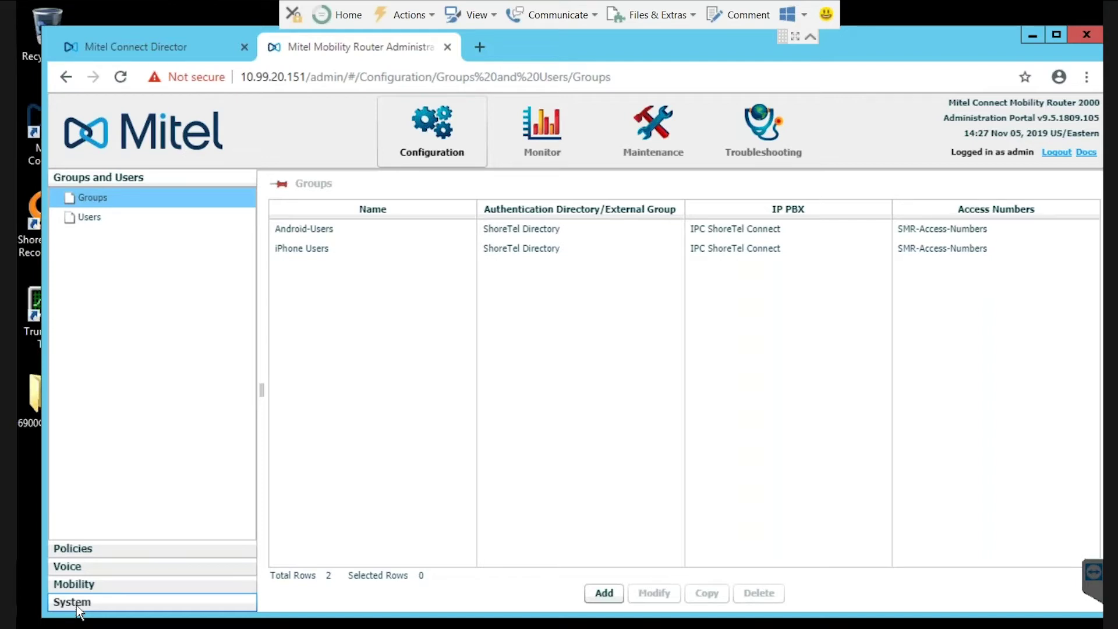
{"action": "left_click", "coordinate": [75, 604]}
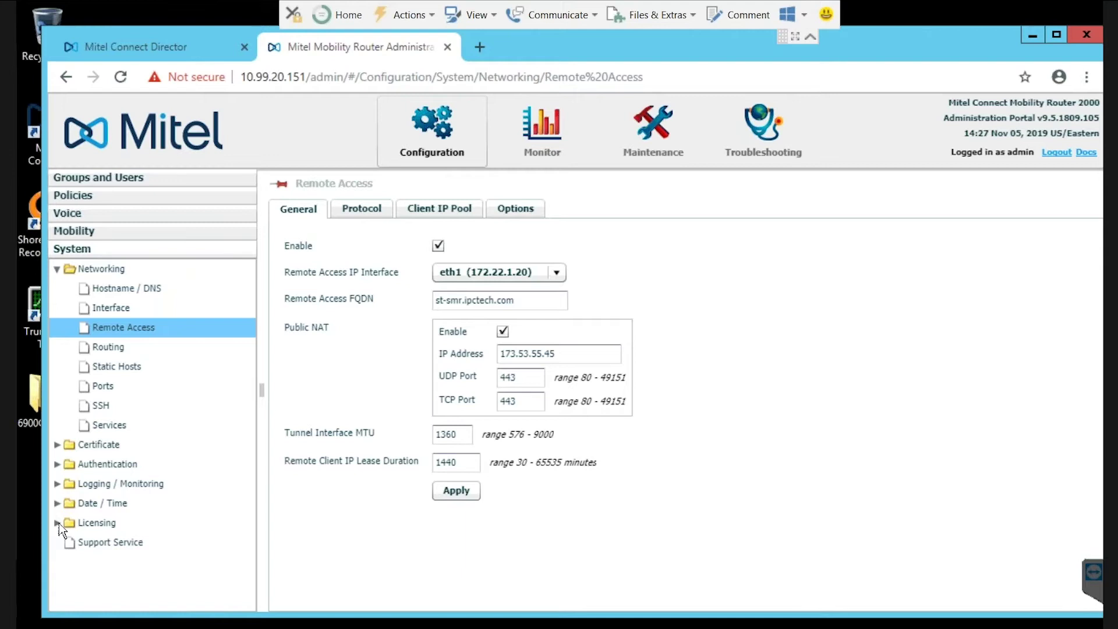
{"action": "left_click", "coordinate": [58, 523]}
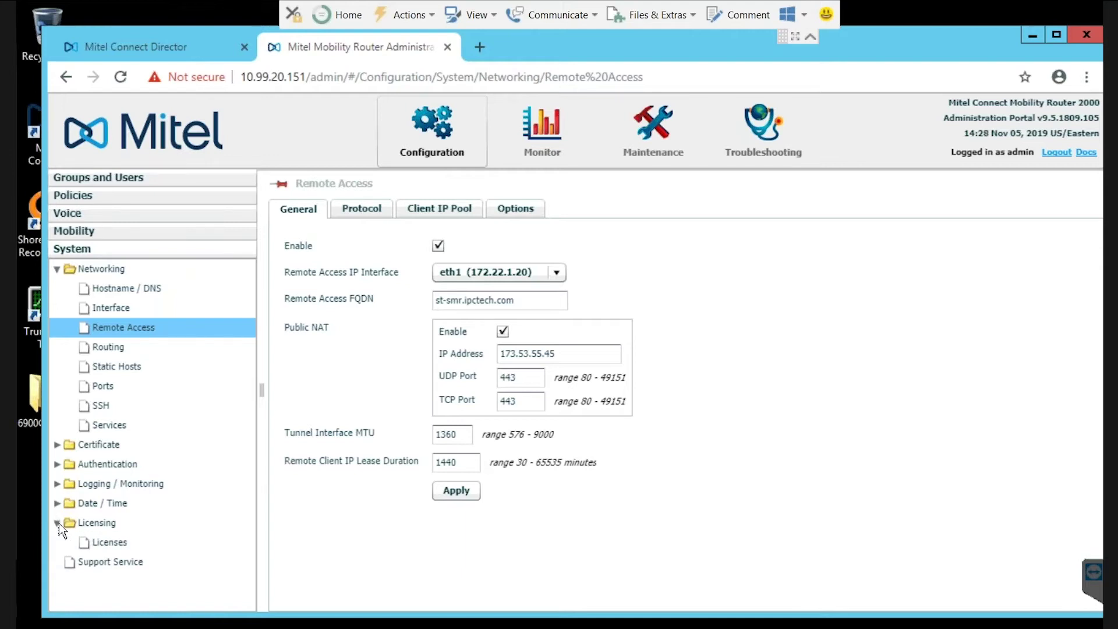
Review the four installed licenses and the manual date/time settings
{"action": "left_click", "coordinate": [101, 544]}
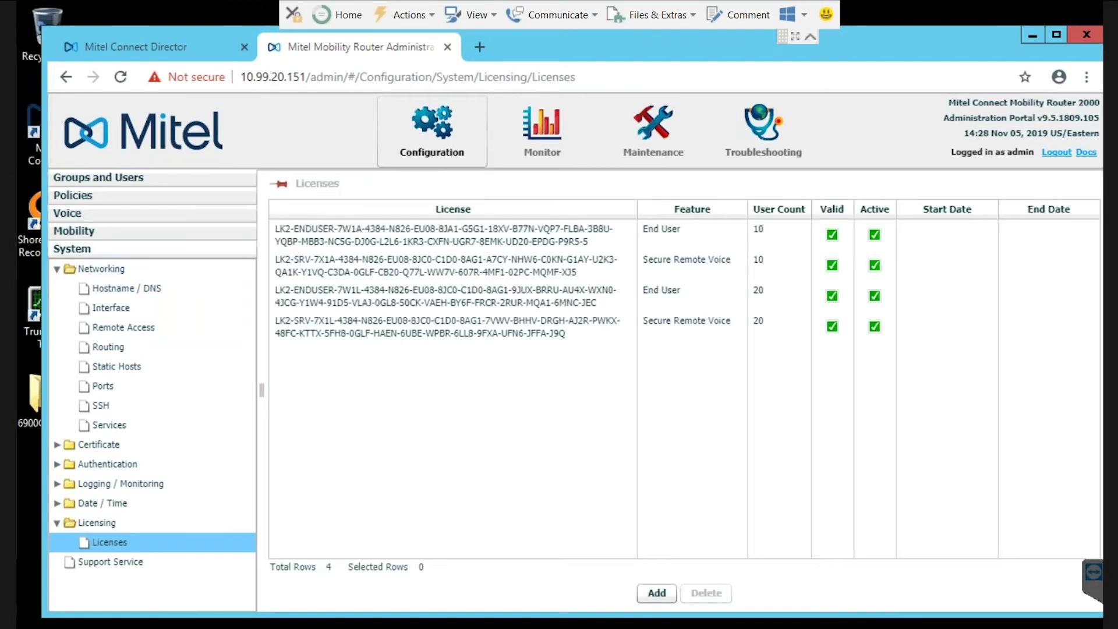
{"action": "left_click", "coordinate": [56, 523]}
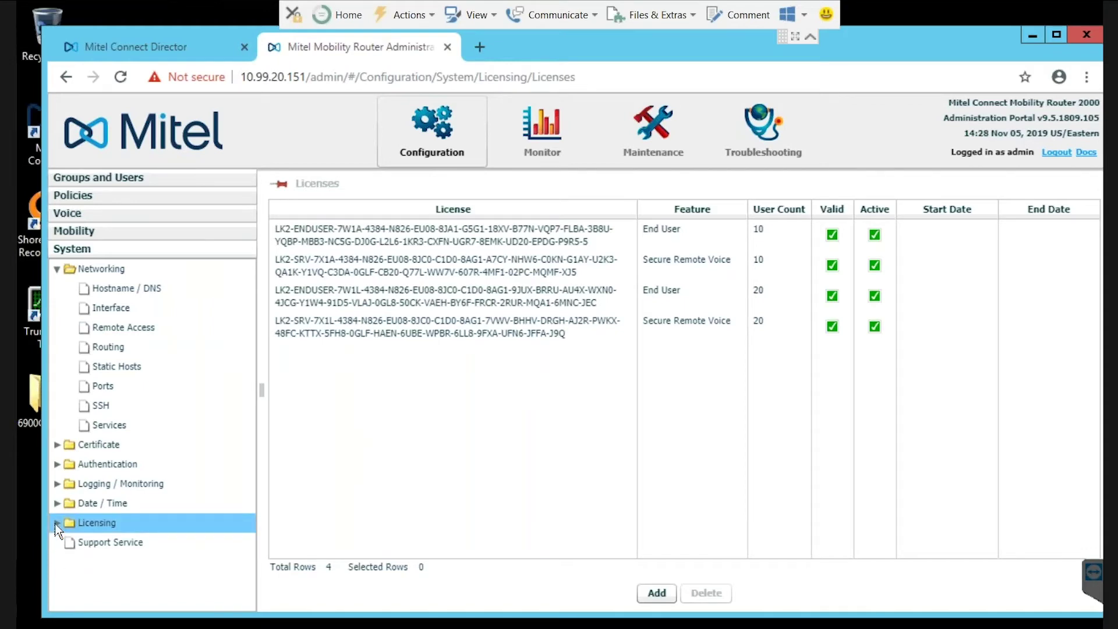
{"action": "left_click", "coordinate": [57, 503]}
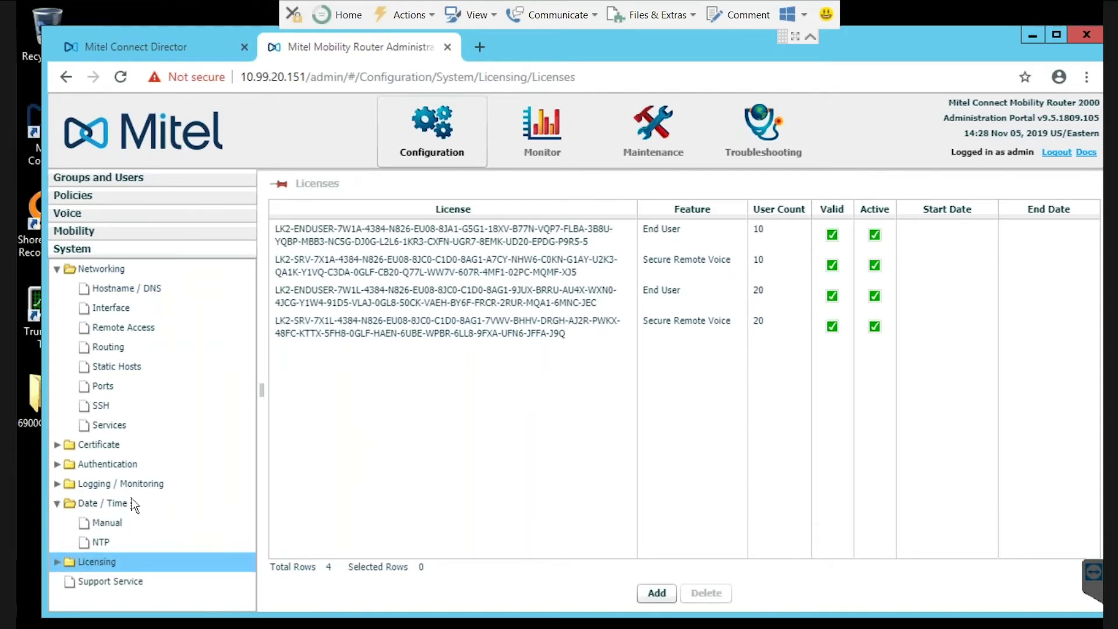
{"action": "left_click", "coordinate": [103, 525]}
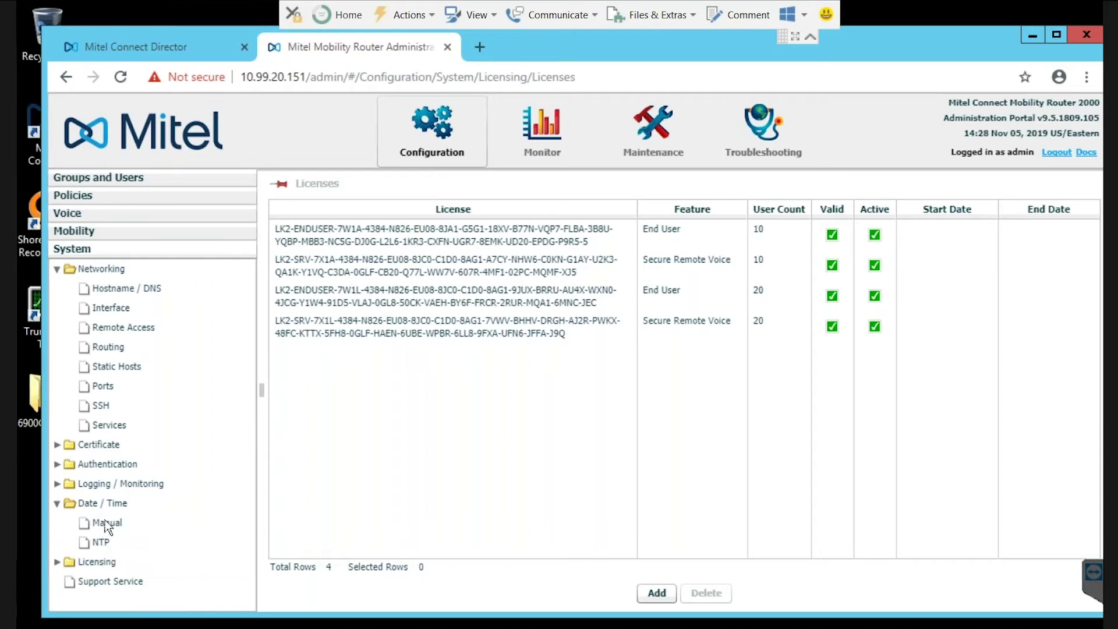
{"action": "left_click", "coordinate": [58, 504]}
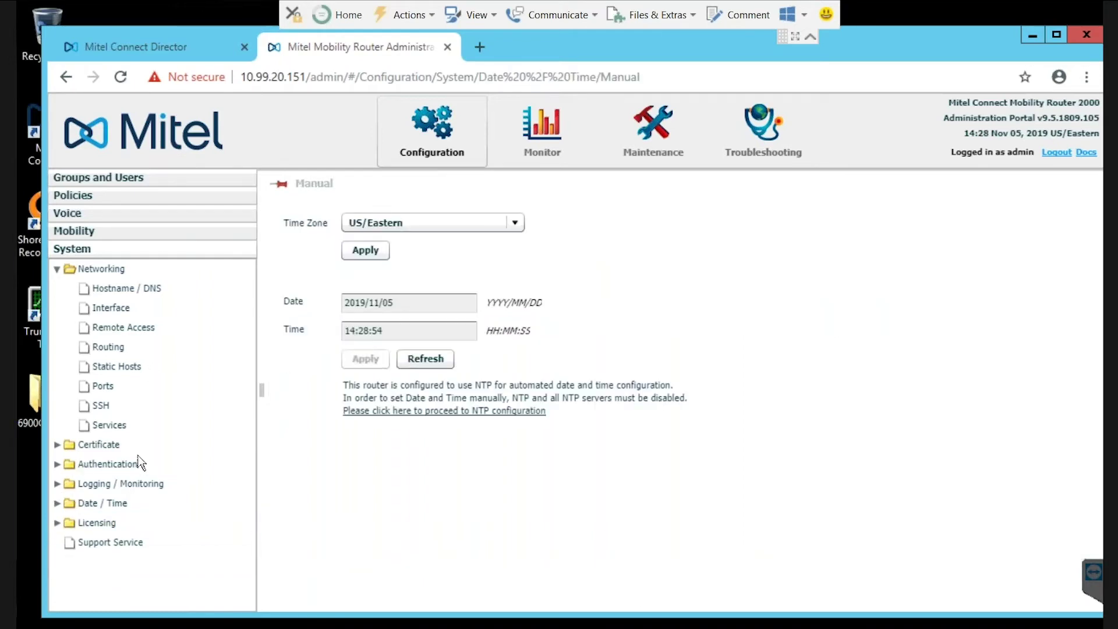
Review authentication directory groups and ordering, keeping the first user method as Local
{"action": "left_click", "coordinate": [58, 464]}
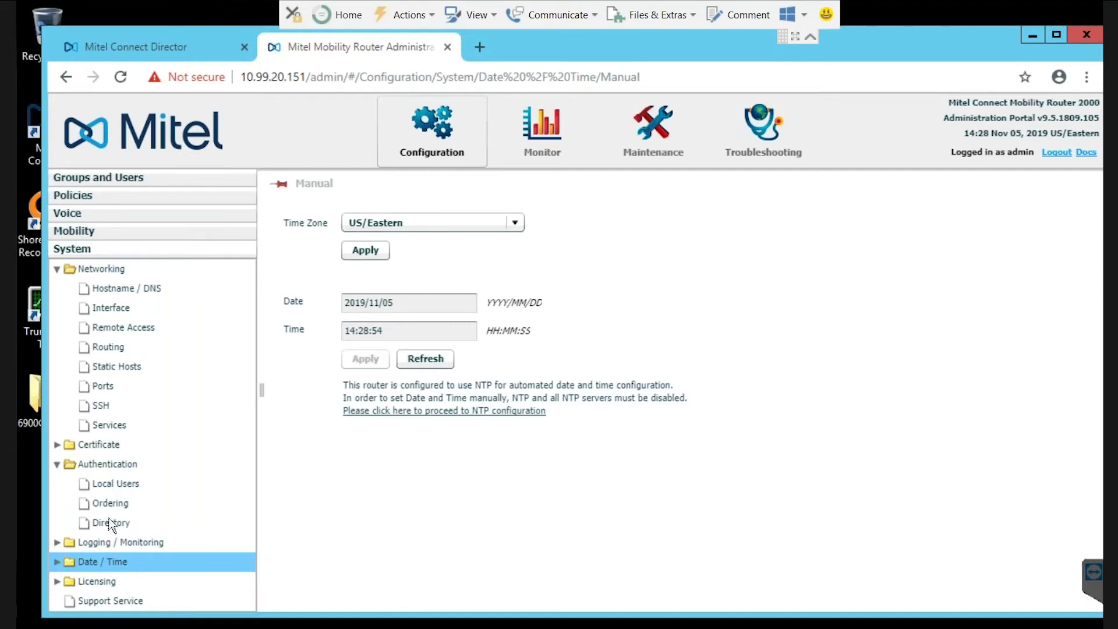
{"action": "left_click", "coordinate": [111, 523]}
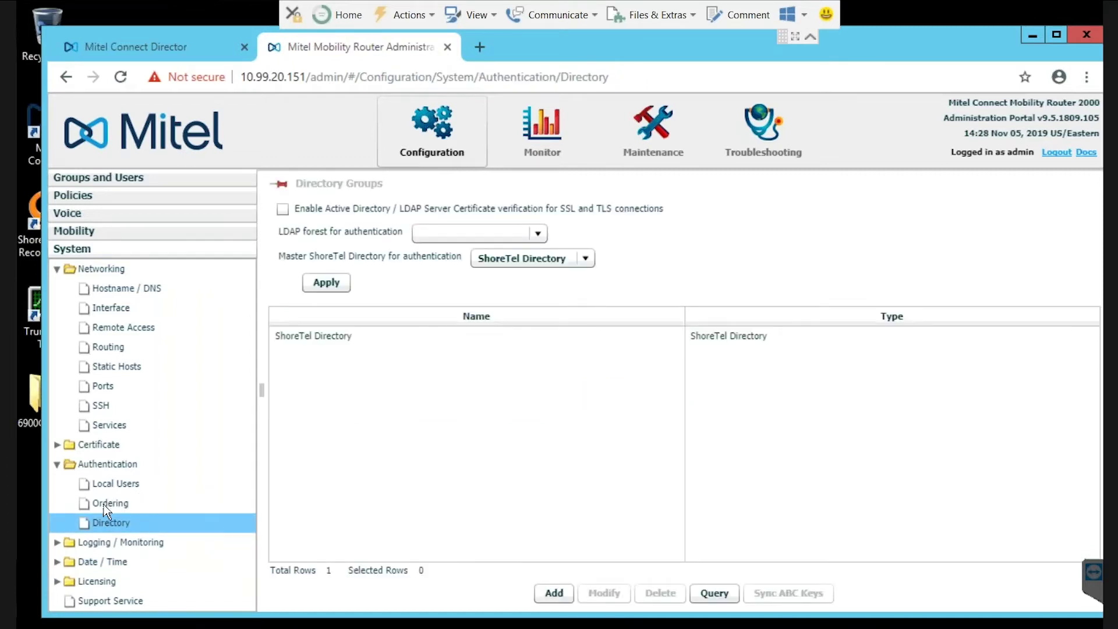
{"action": "left_click", "coordinate": [114, 502]}
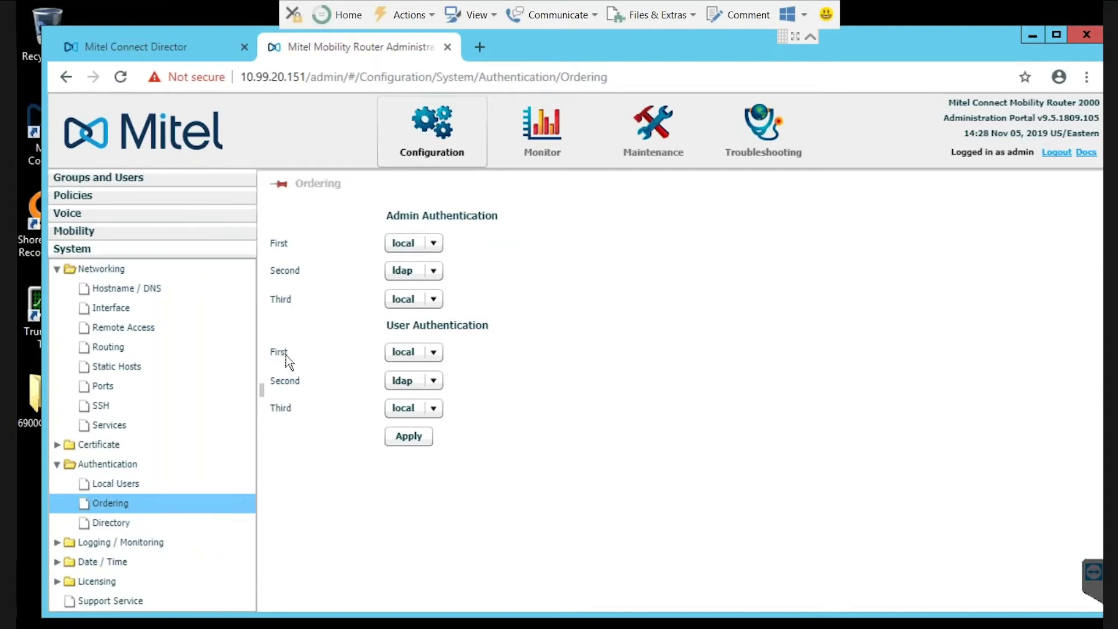
{"action": "left_click", "coordinate": [438, 353]}
{"action": "left_click", "coordinate": [431, 371]}
Review the standalone Mobility Router's Remote Access and Local Access certificates
{"action": "left_click", "coordinate": [112, 523]}
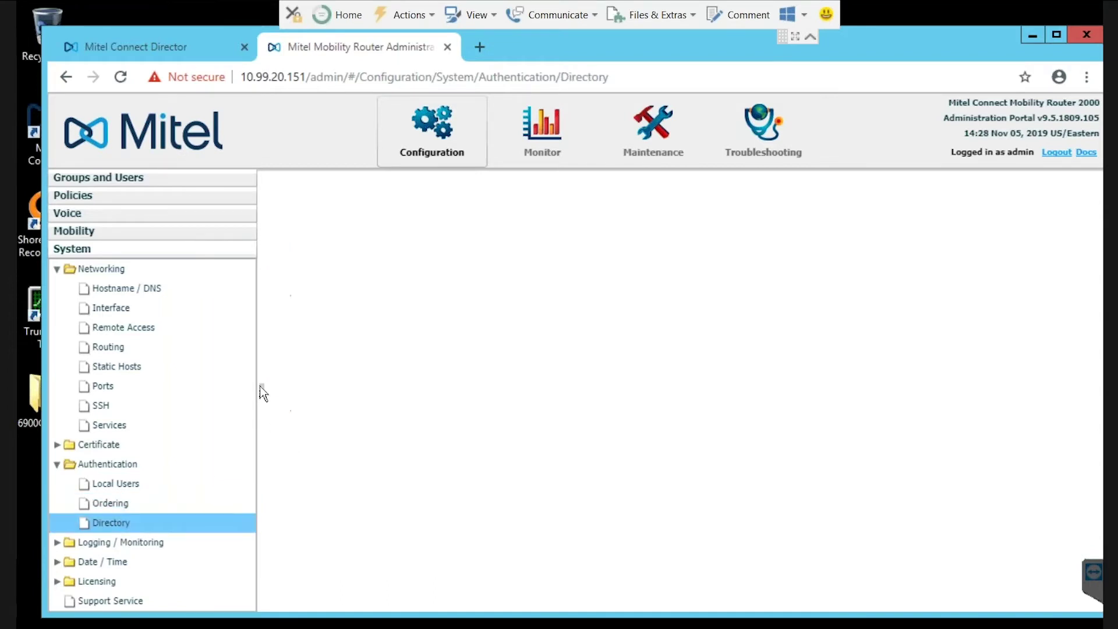
{"action": "left_click", "coordinate": [57, 464]}
{"action": "left_click", "coordinate": [57, 444]}
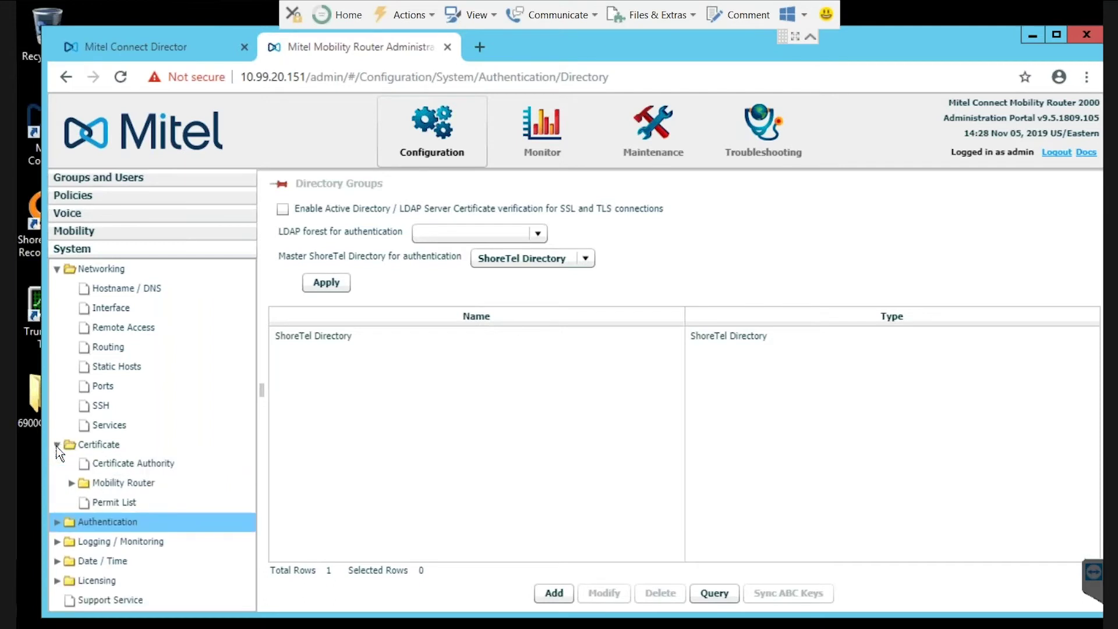
{"action": "left_click", "coordinate": [71, 483]}
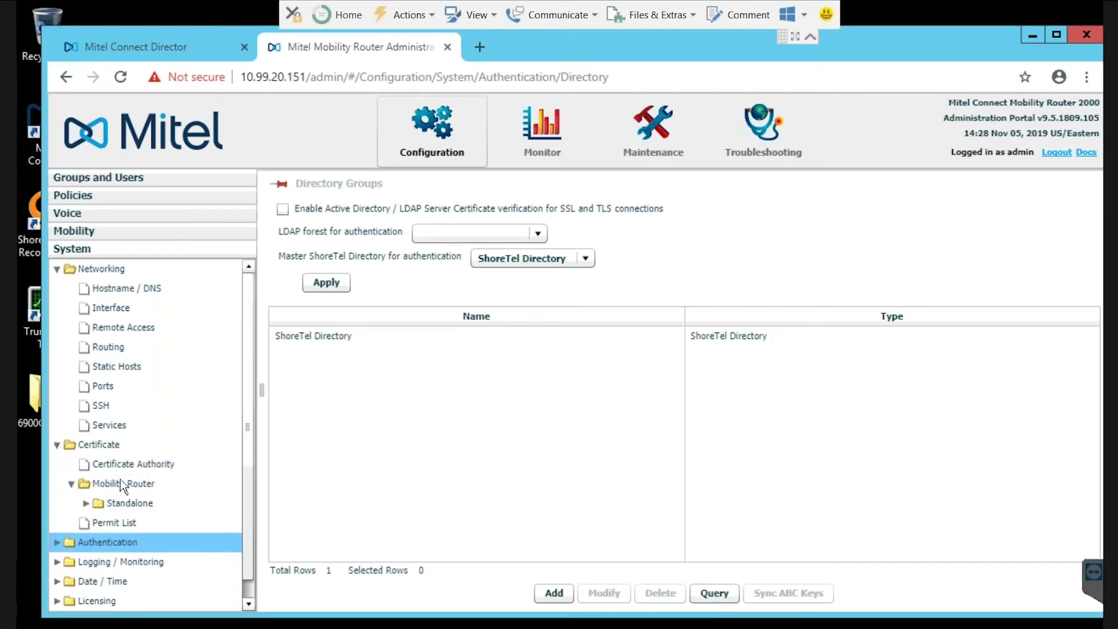
{"action": "left_click", "coordinate": [85, 503]}
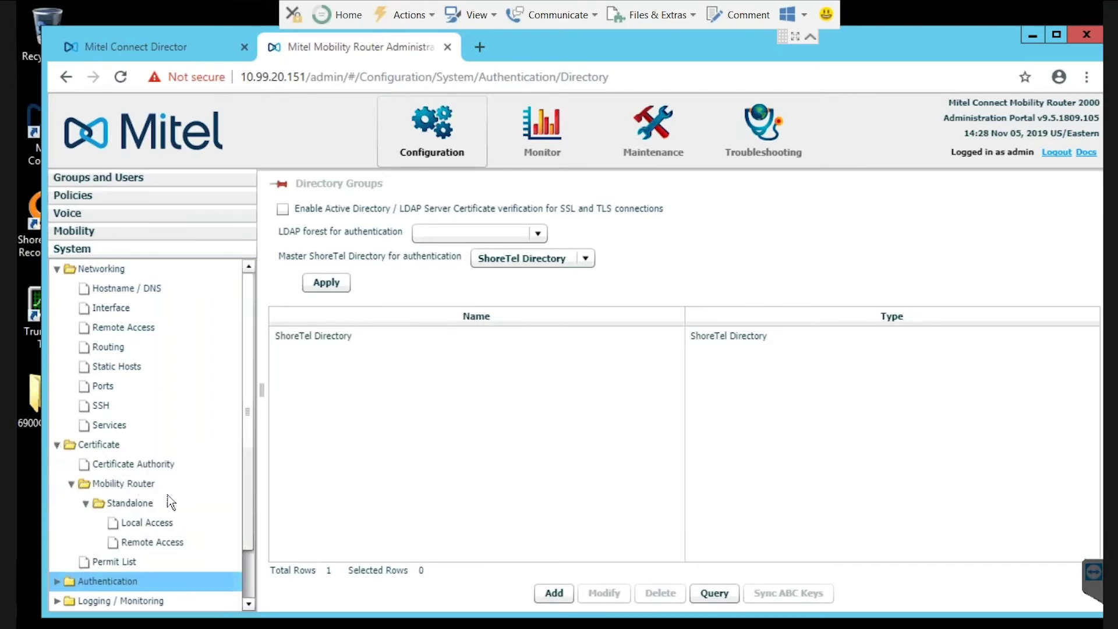
{"action": "left_click", "coordinate": [140, 542]}
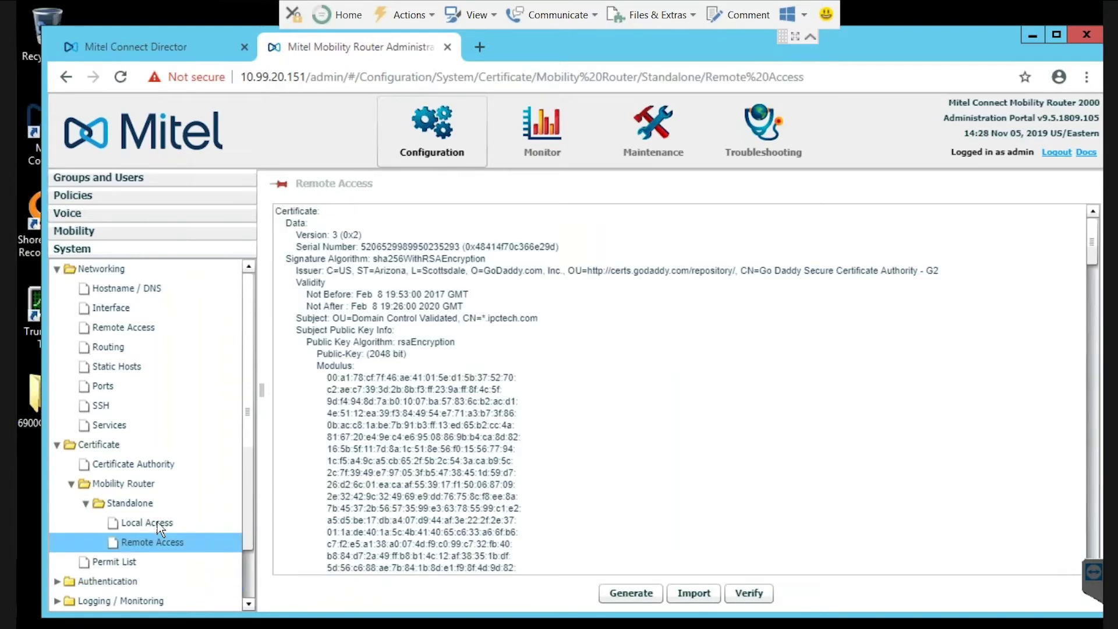
{"action": "left_click", "coordinate": [160, 524]}
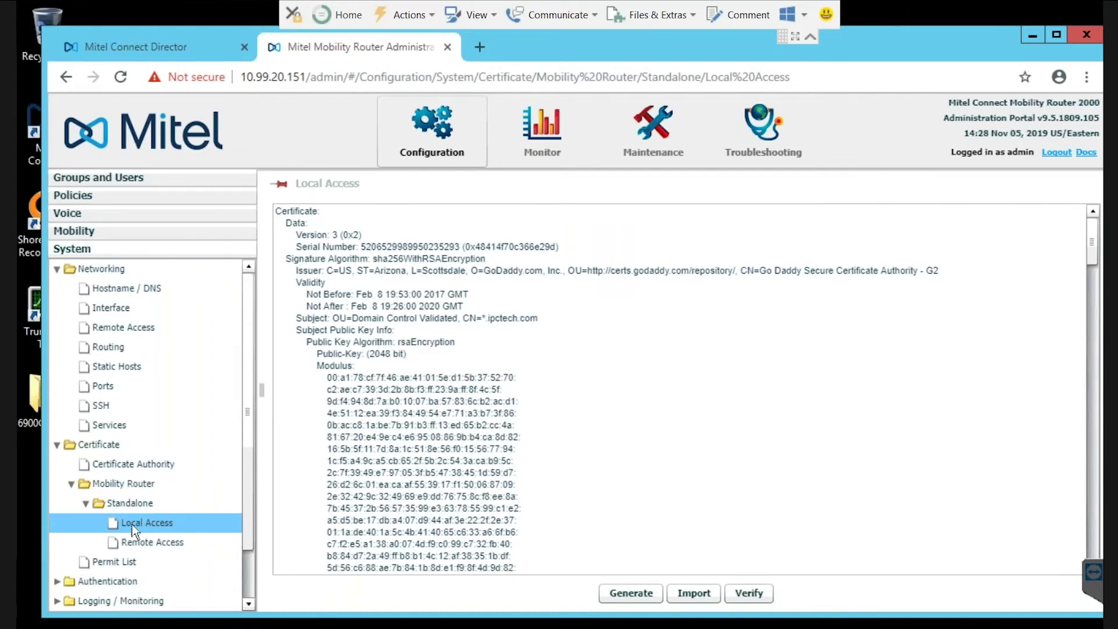
{"action": "left_click", "coordinate": [86, 503]}
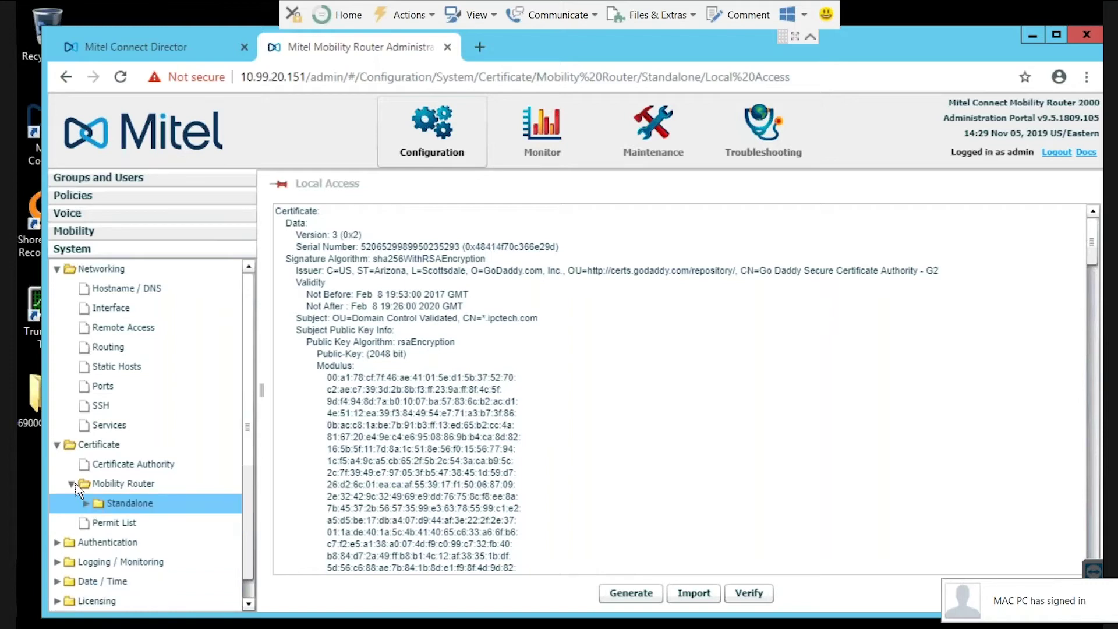
{"action": "left_click", "coordinate": [71, 484]}
{"action": "left_click", "coordinate": [57, 445]}
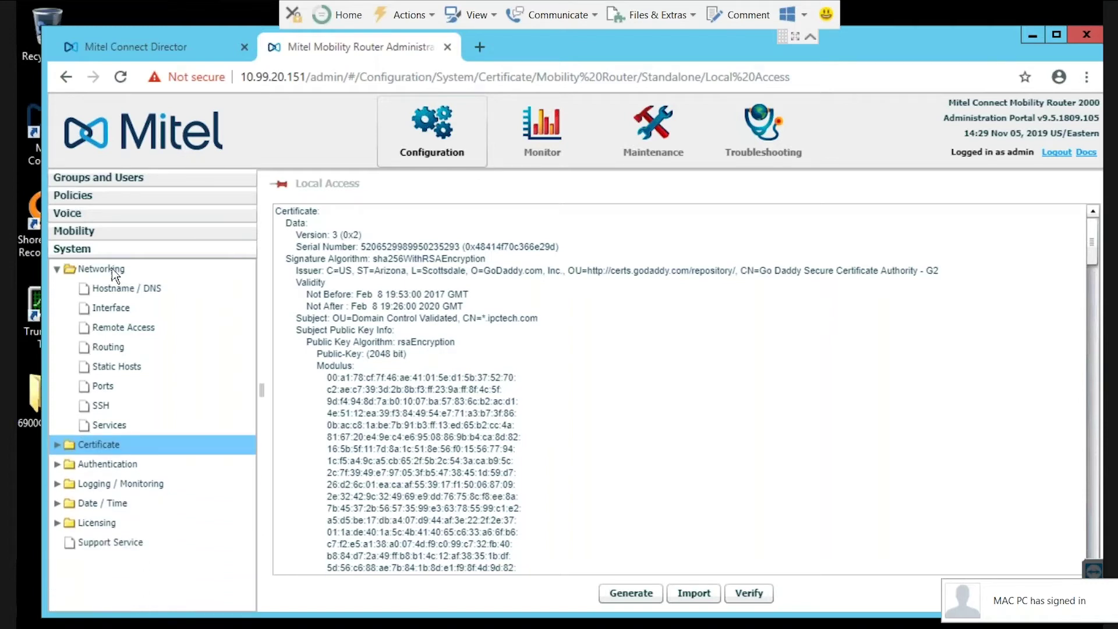
Check the eth0 and eth1 interfaces, then view Remote Access settings (eth1, 172.22.1.20, port 443)
{"action": "left_click", "coordinate": [119, 307]}
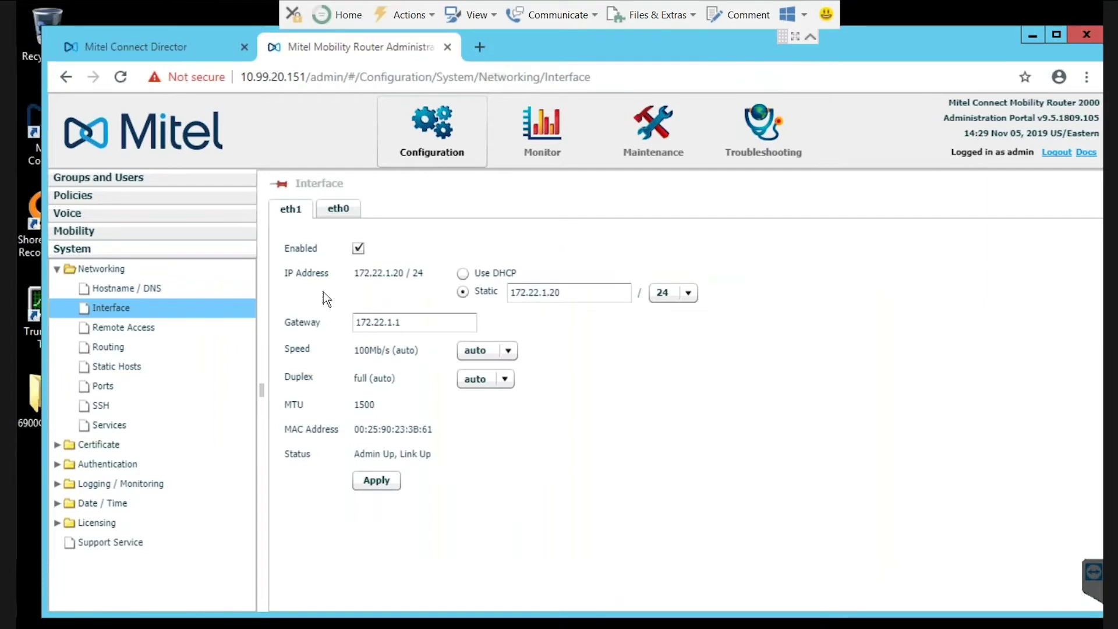
{"action": "left_click", "coordinate": [338, 209]}
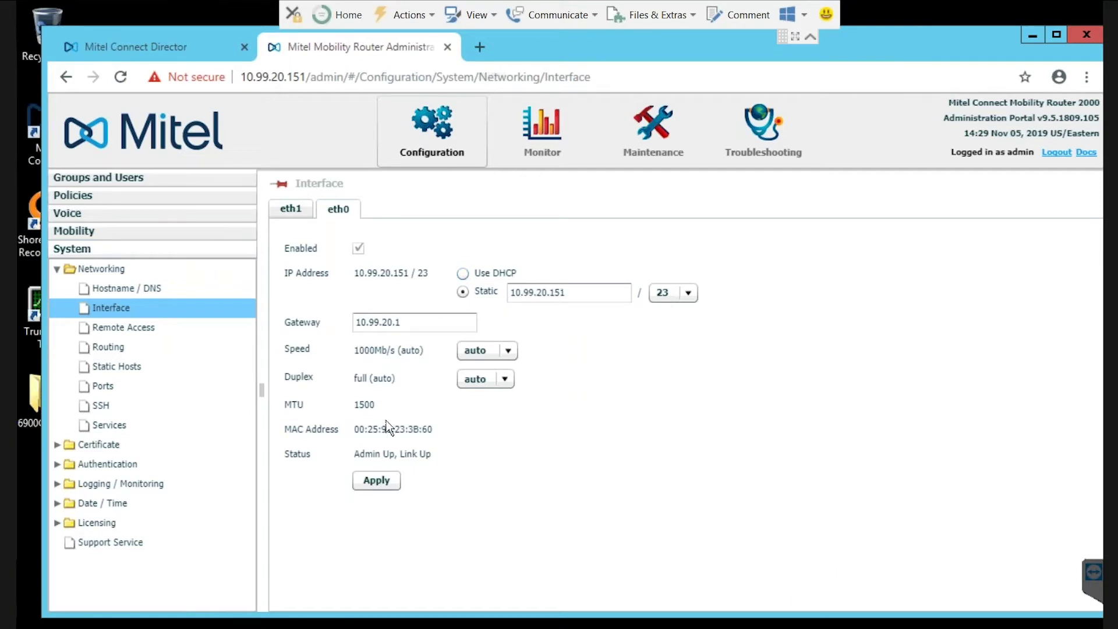
{"action": "left_click", "coordinate": [290, 210]}
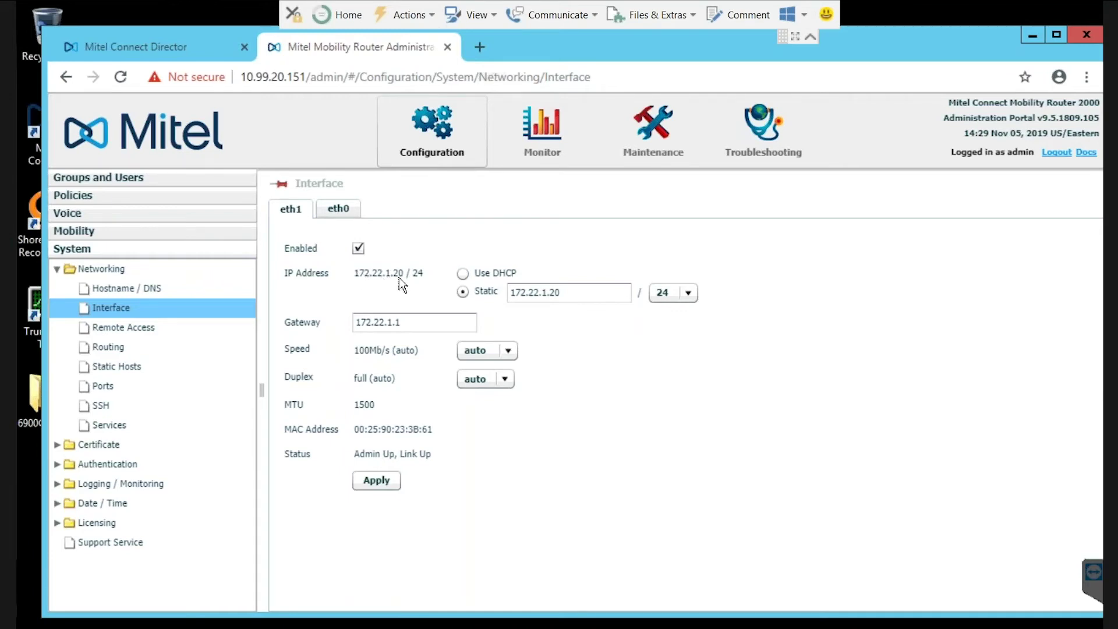
{"action": "left_click", "coordinate": [129, 332]}
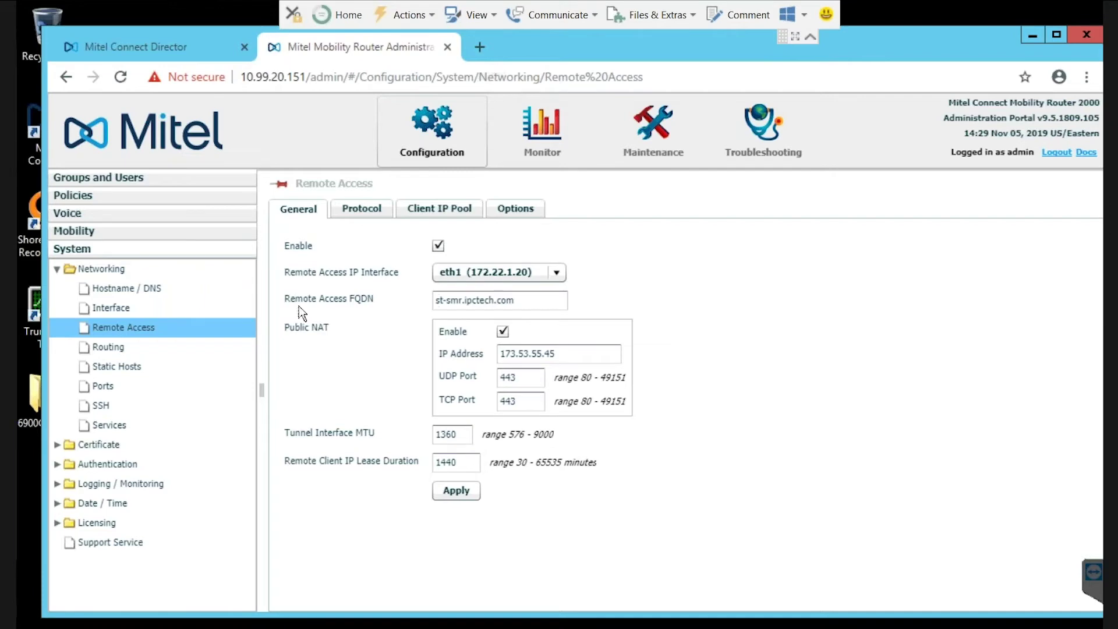
{"action": "mouse_move", "coordinate": [352, 307]}
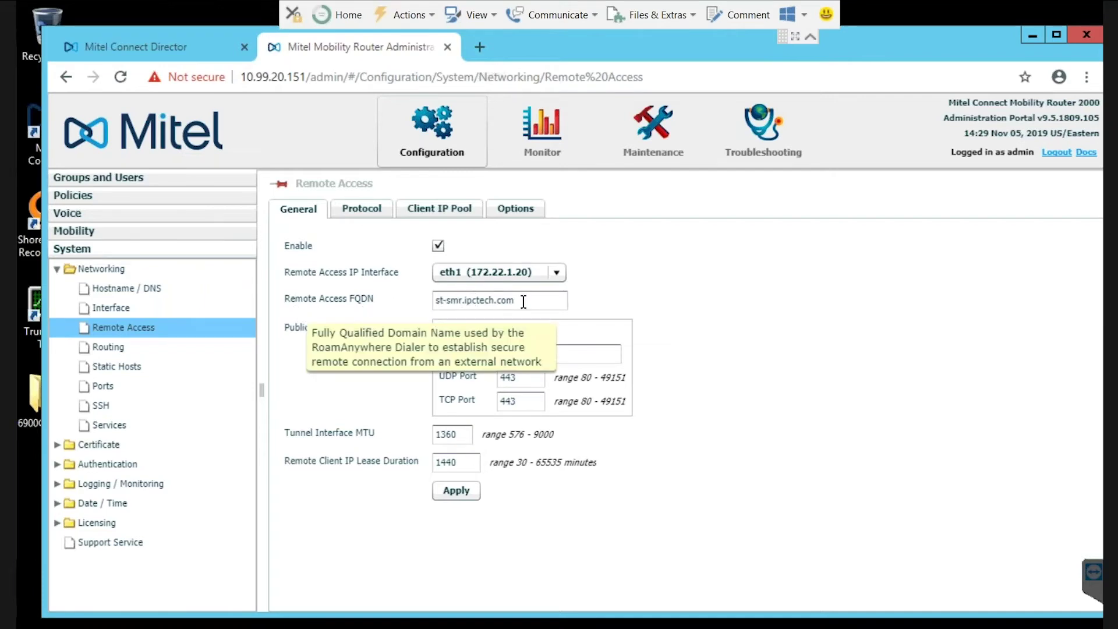
{"action": "left_click_drag", "start_coordinate": [524, 301], "coordinate": [409, 303]}
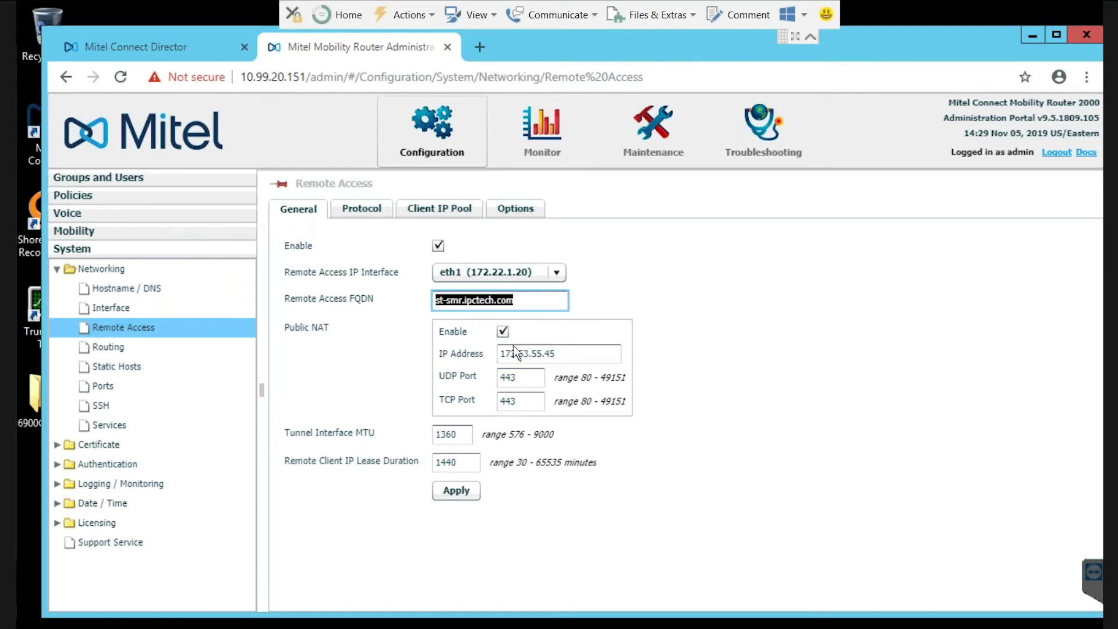
{"action": "left_click_drag", "start_coordinate": [534, 354], "coordinate": [436, 363]}
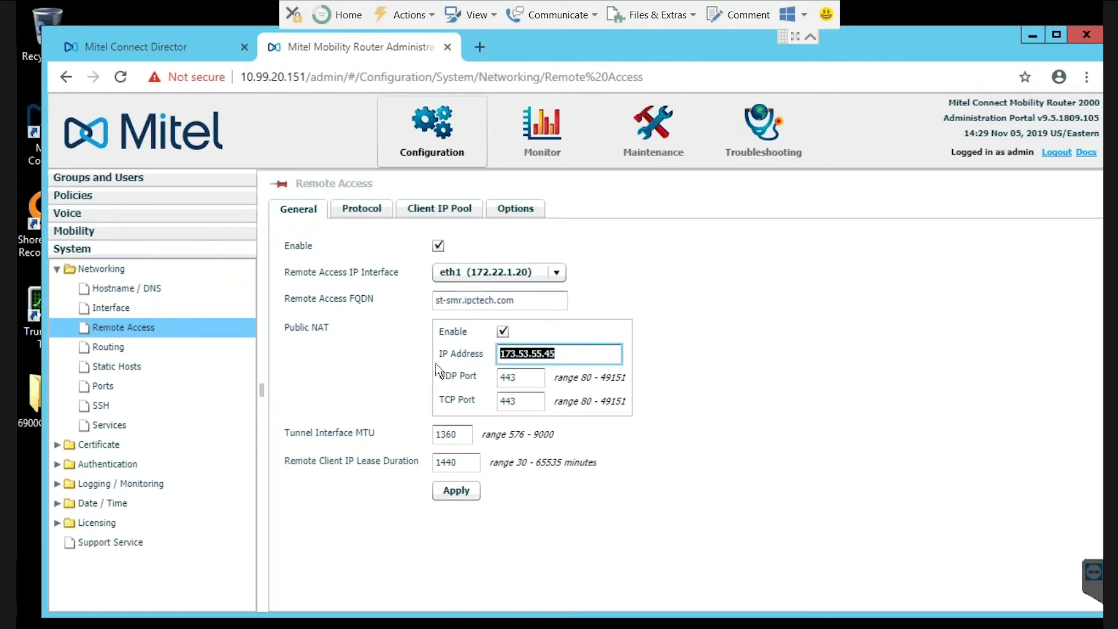
{"action": "mouse_move", "coordinate": [509, 298]}
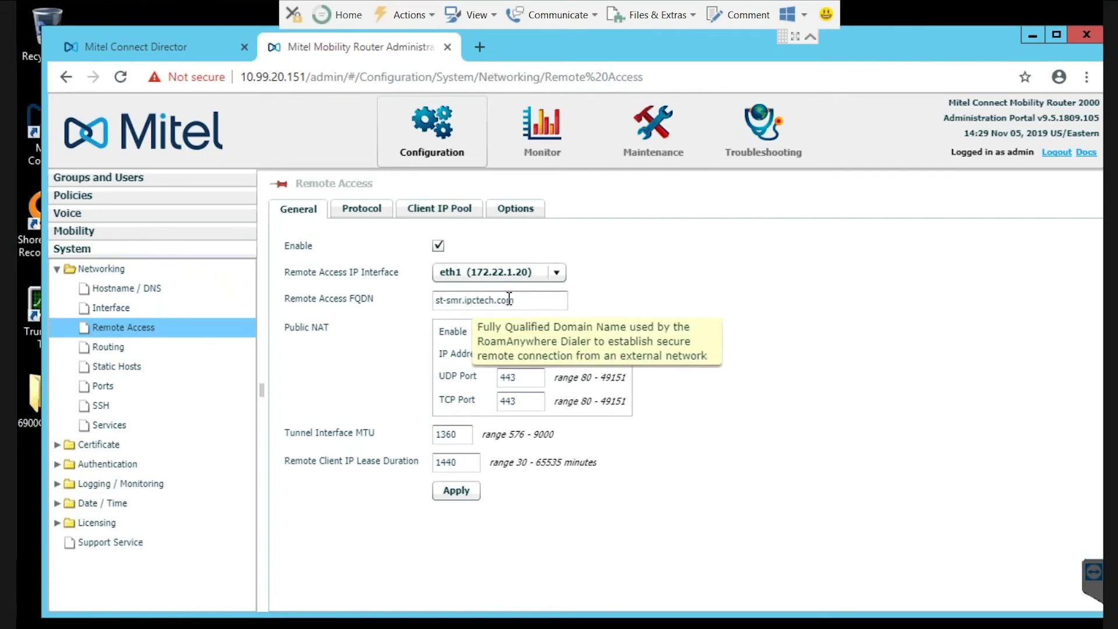
{"action": "left_click_drag", "start_coordinate": [512, 299], "coordinate": [464, 299]}
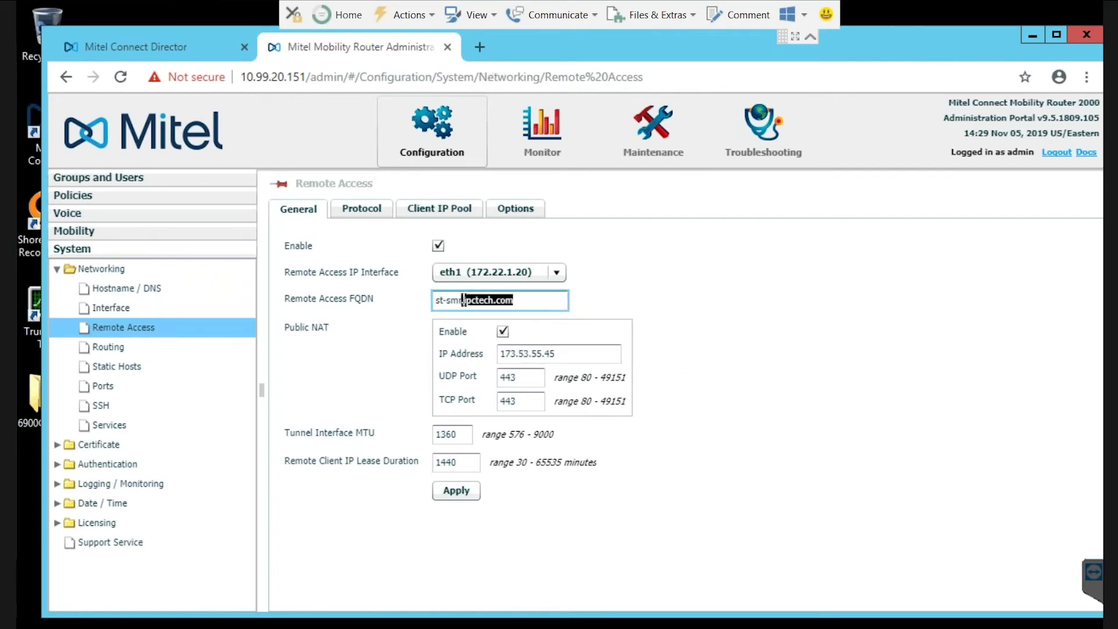
{"action": "left_click", "coordinate": [389, 347]}
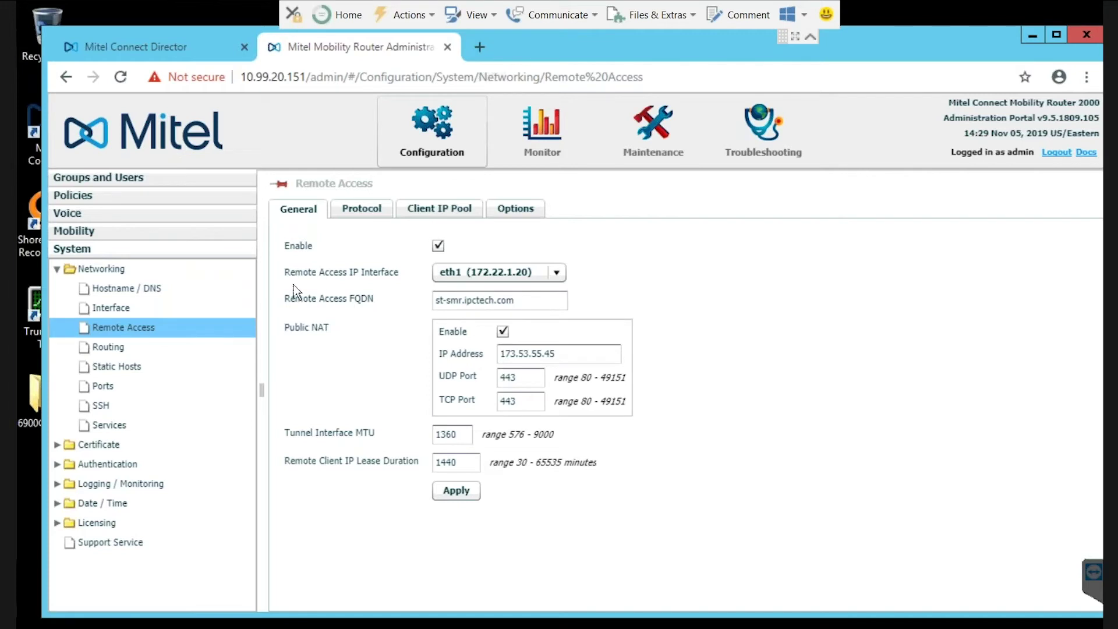
Review the routing table, then list the Voice IP PBXs showing the ShoreTel PBX on port 5060
{"action": "left_click", "coordinate": [108, 347]}
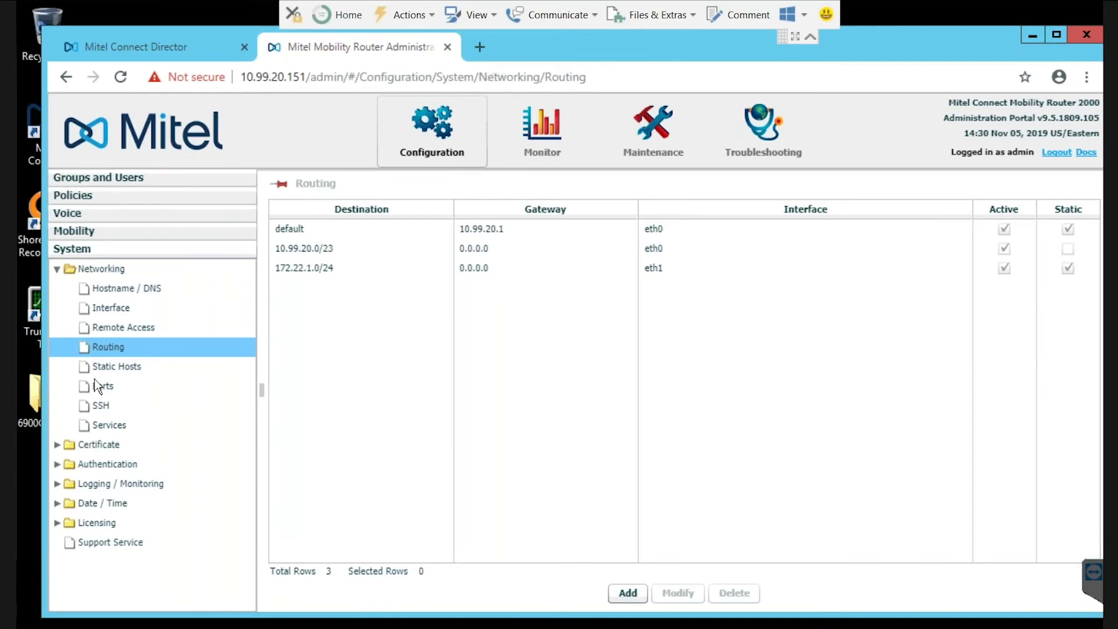
{"action": "left_click", "coordinate": [57, 270]}
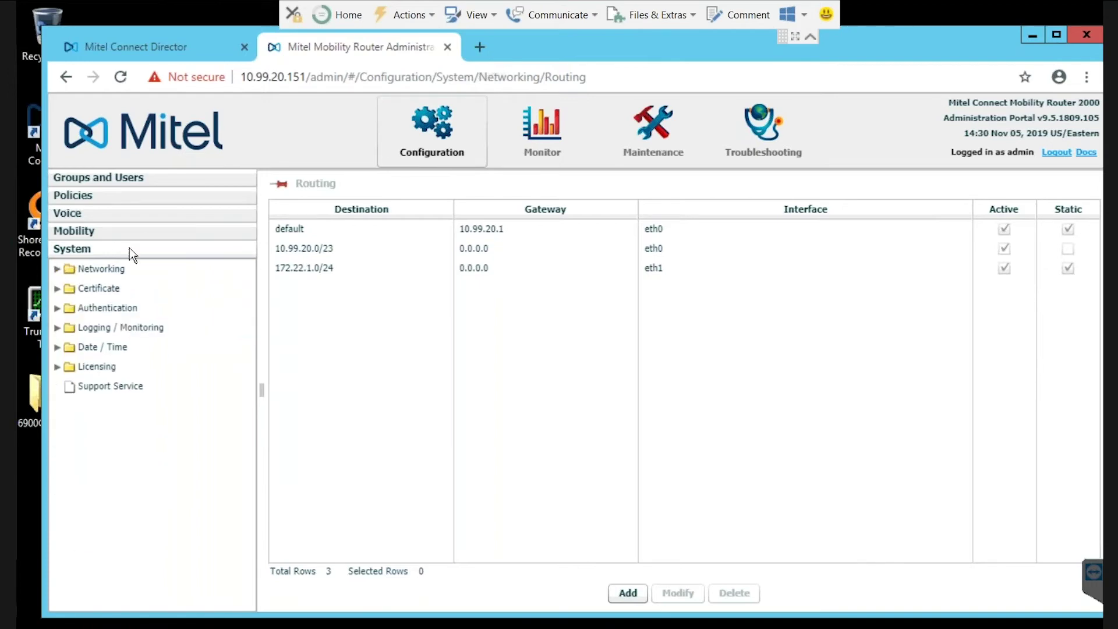
{"action": "left_click", "coordinate": [82, 215]}
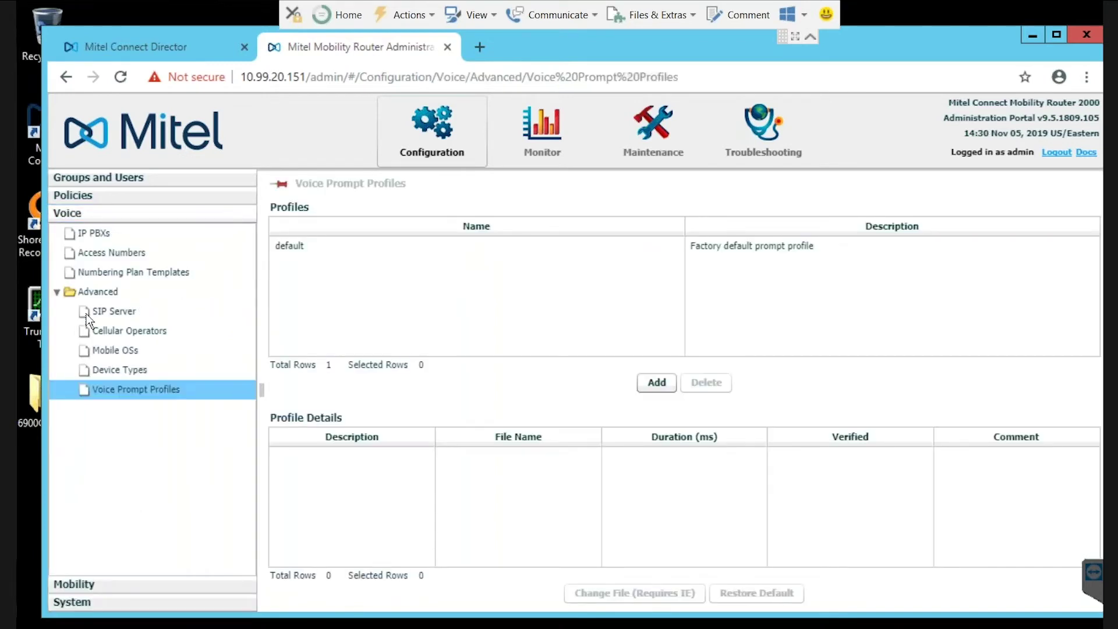
{"action": "left_click", "coordinate": [57, 292]}
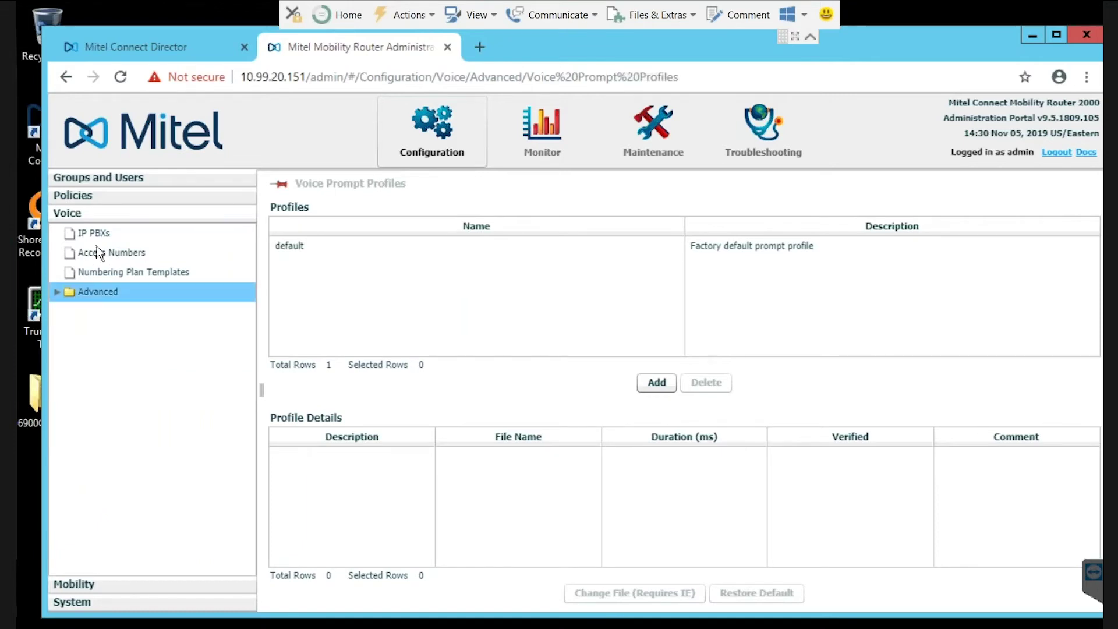
{"action": "left_click", "coordinate": [97, 234]}
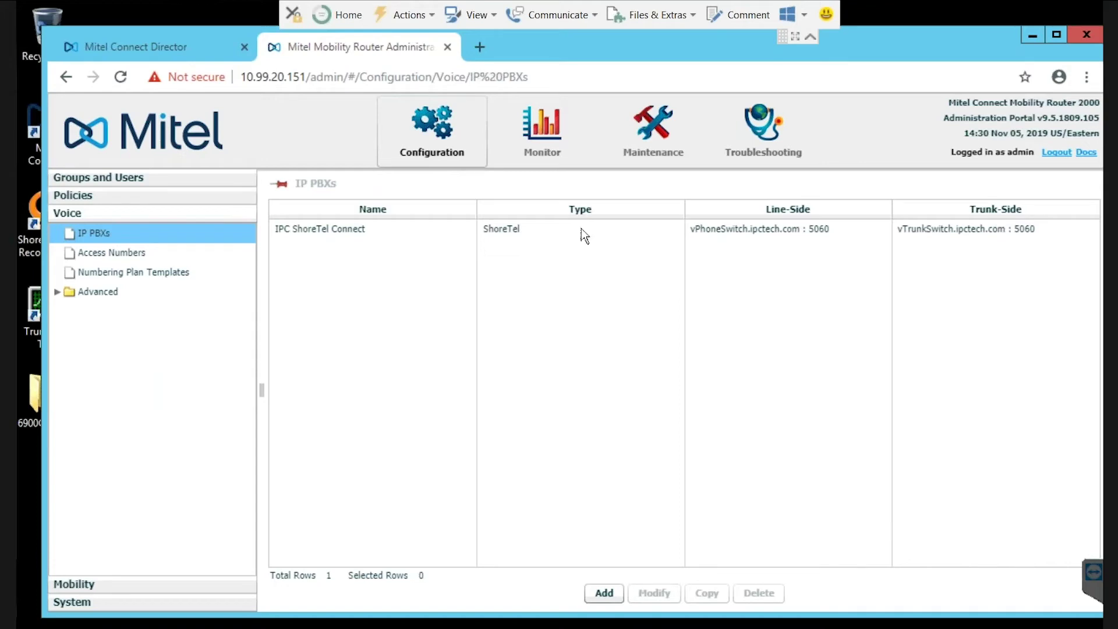
Open IPC ShoreTel Connect's General settings: line-side vPhoneSwitch.ipctech.com, port 5060, UDP
{"action": "double_click", "coordinate": [331, 233]}
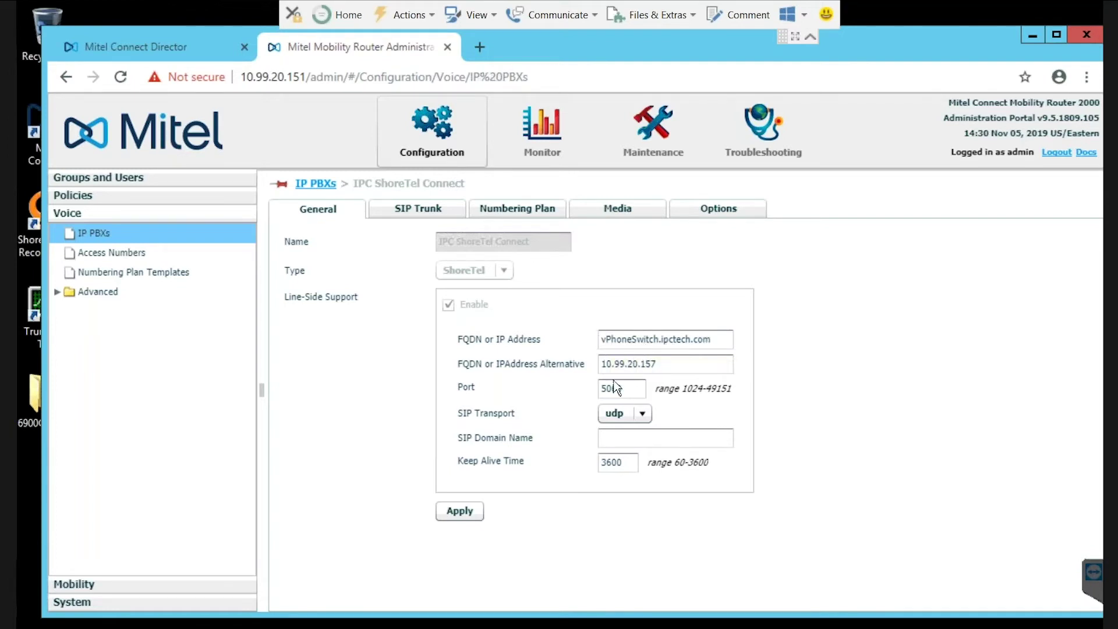
Review the PBX's SIP trunk endpoint and numbering plan, then list the router's Access Numbers
{"action": "left_click", "coordinate": [400, 216]}
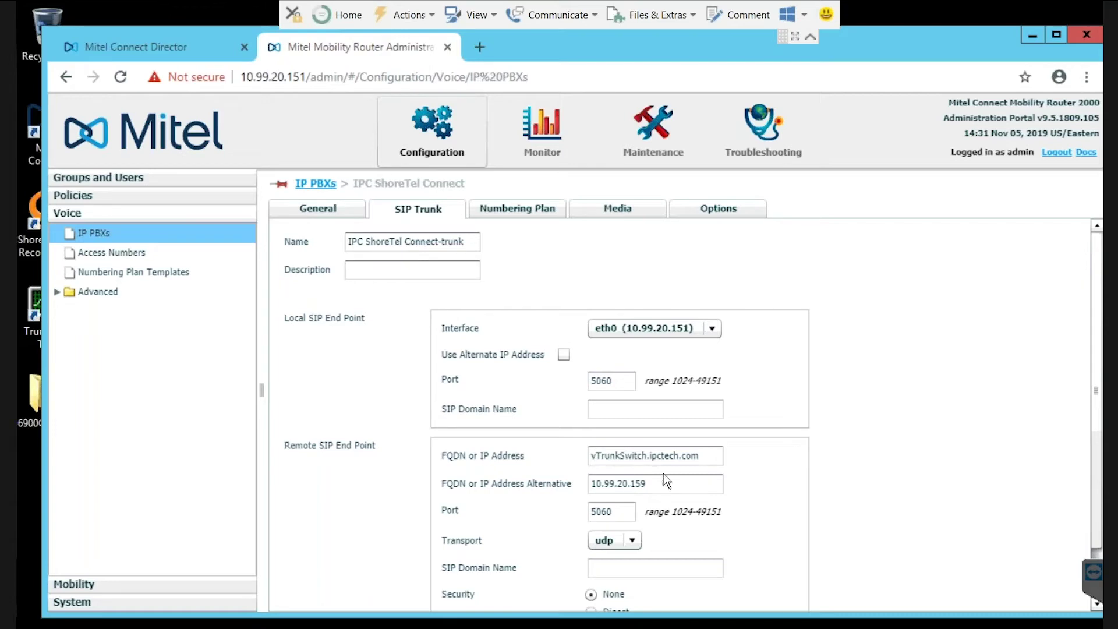
{"action": "left_click_drag", "start_coordinate": [705, 453], "coordinate": [558, 465]}
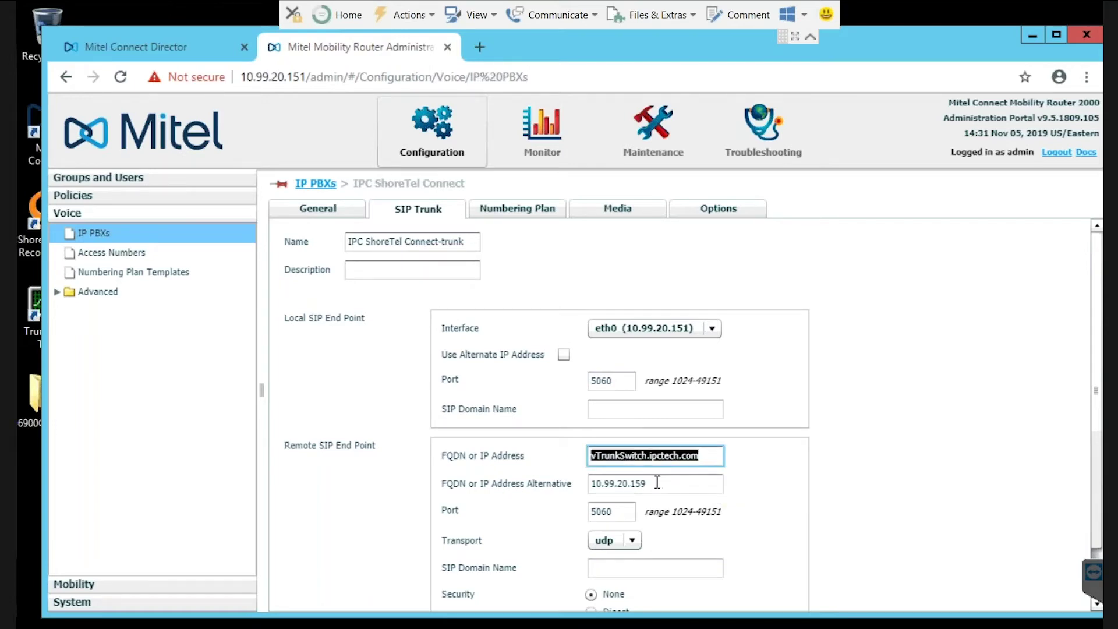
{"action": "key", "text": "Tab"}
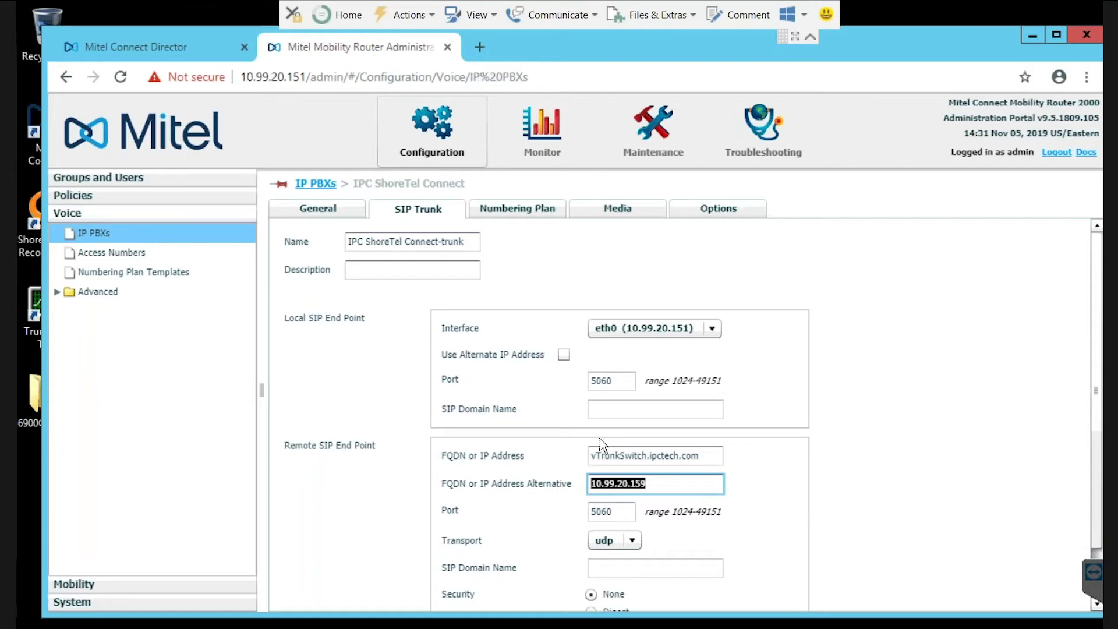
{"action": "left_click", "coordinate": [529, 208]}
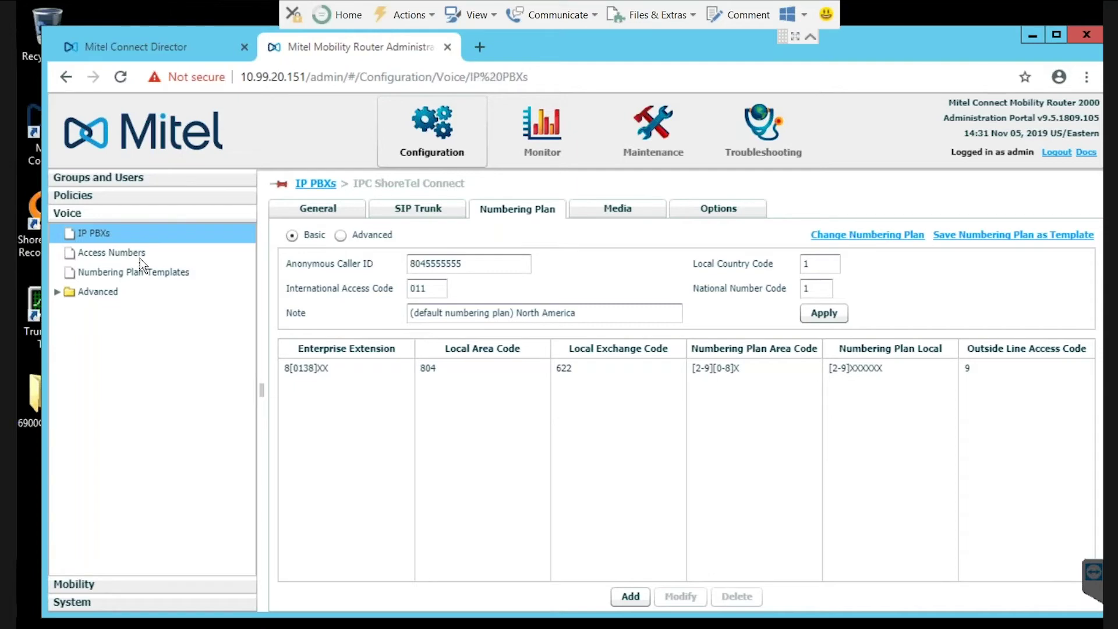
{"action": "left_click", "coordinate": [119, 252]}
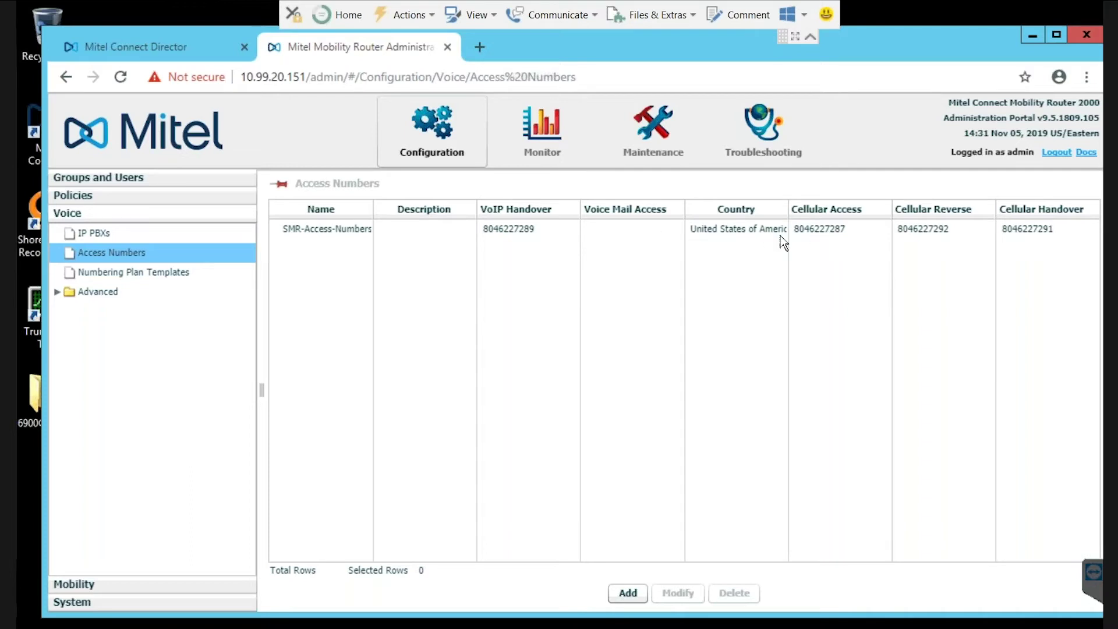
Inspect SMR-Access-Numbers' access, reverse dial and handover numbers in edit mode, then return to IP PBXs
{"action": "left_click", "coordinate": [299, 233]}
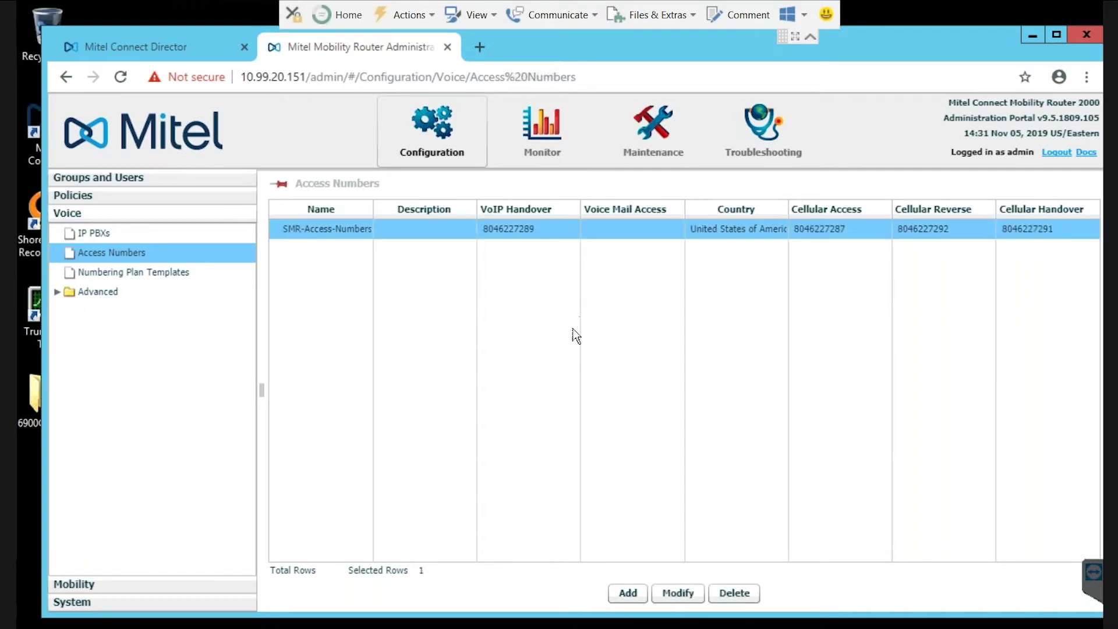
{"action": "left_click", "coordinate": [677, 592]}
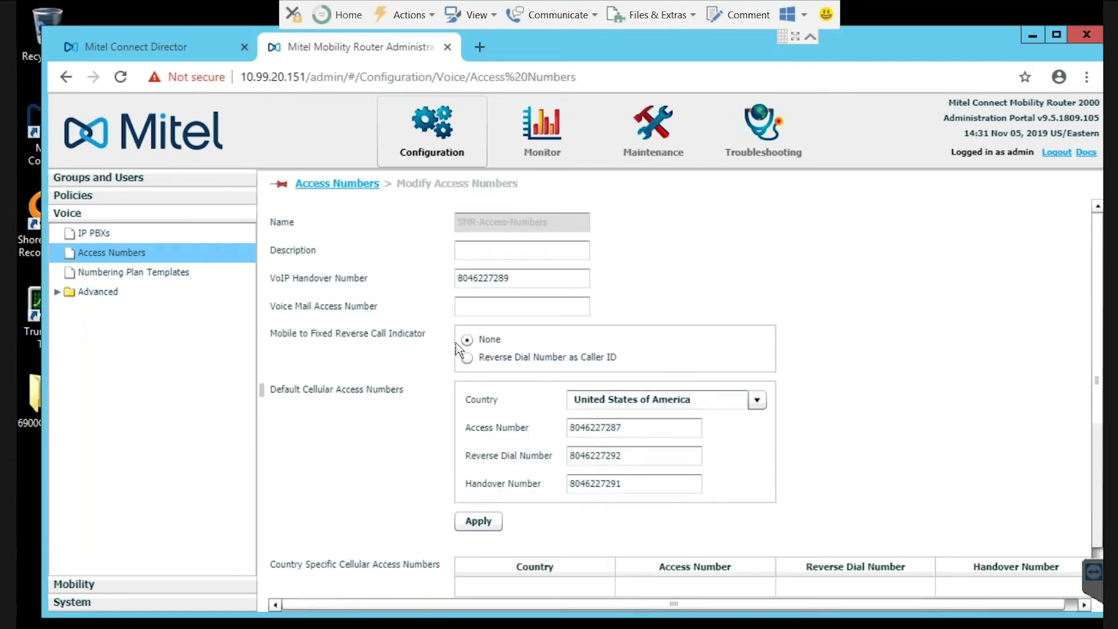
{"action": "left_click_drag", "start_coordinate": [627, 429], "coordinate": [565, 431]}
{"action": "left_click_drag", "start_coordinate": [635, 456], "coordinate": [565, 459]}
{"action": "left_click_drag", "start_coordinate": [622, 484], "coordinate": [550, 491]}
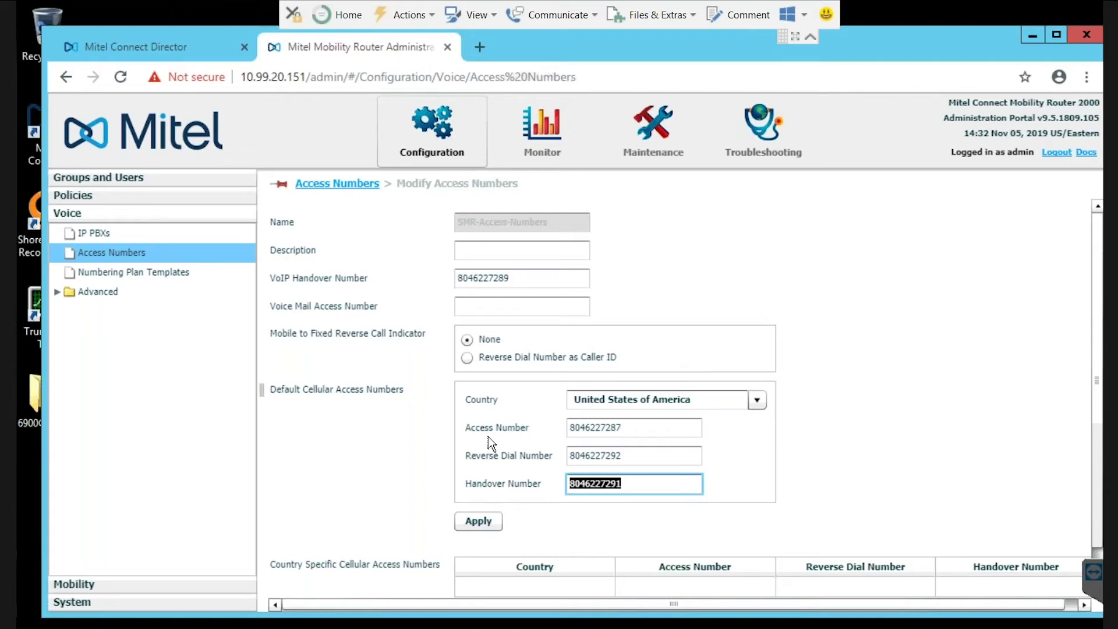
{"action": "left_click", "coordinate": [641, 485]}
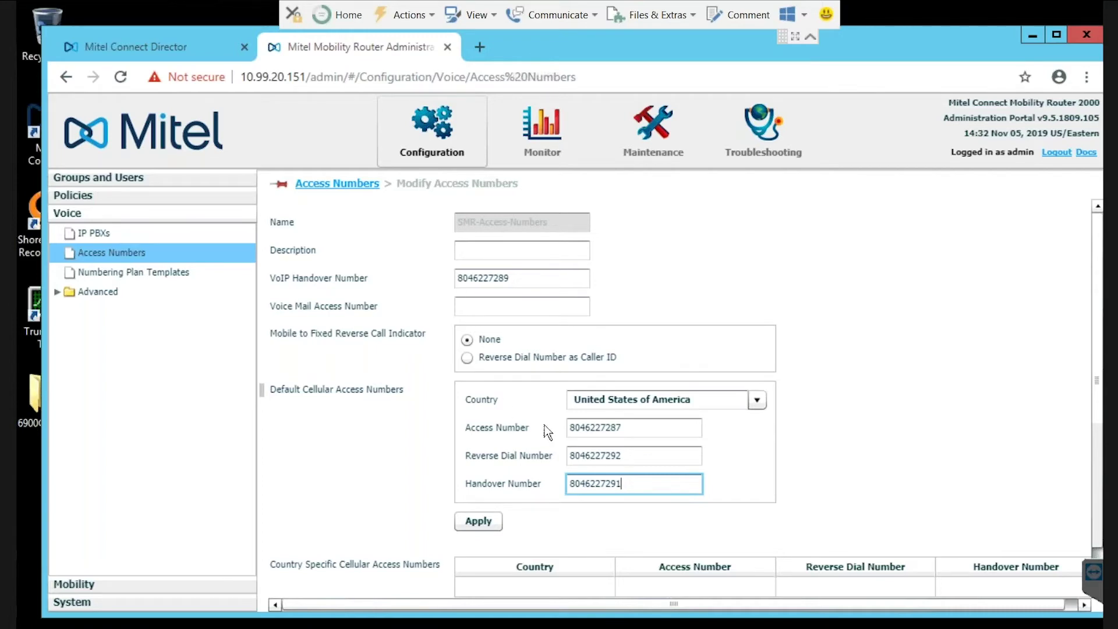
{"action": "left_click", "coordinate": [90, 235]}
Open the IPC ShoreTel Connect PBX's general settings, then return to Director's Platform Equipment list
{"action": "double_click", "coordinate": [321, 232]}
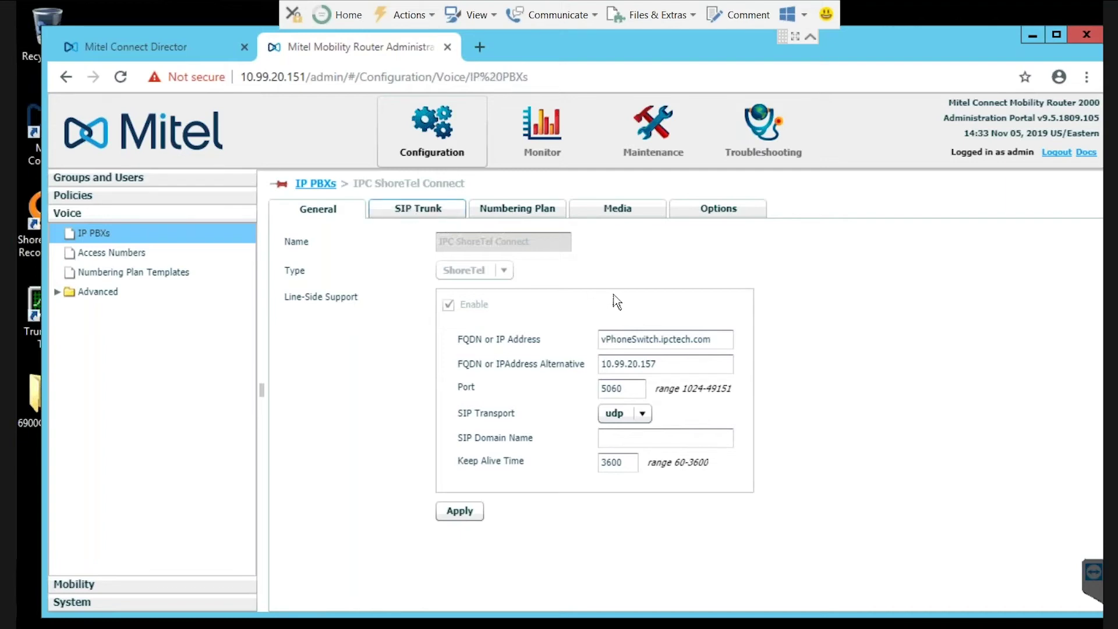
{"action": "left_click", "coordinate": [148, 47]}
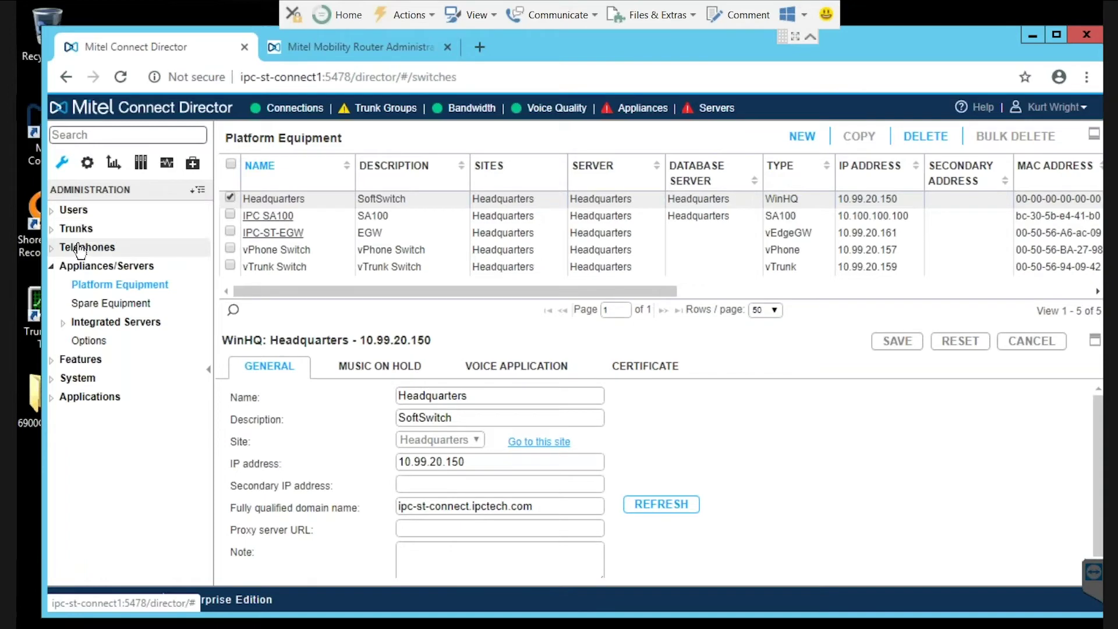
Check the vPhone Switch's SIP proxy capacity of 5000, then return to the Mobility Router's SIP trunk settings
{"action": "left_click", "coordinate": [281, 249]}
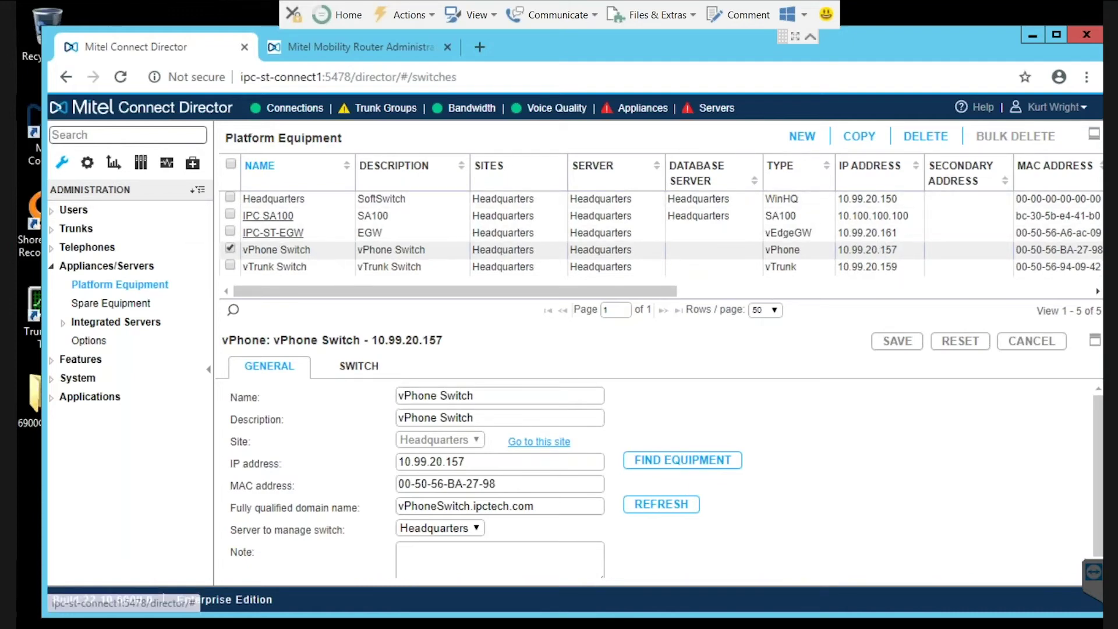
{"action": "left_click_drag", "start_coordinate": [365, 286], "coordinate": [727, 259]}
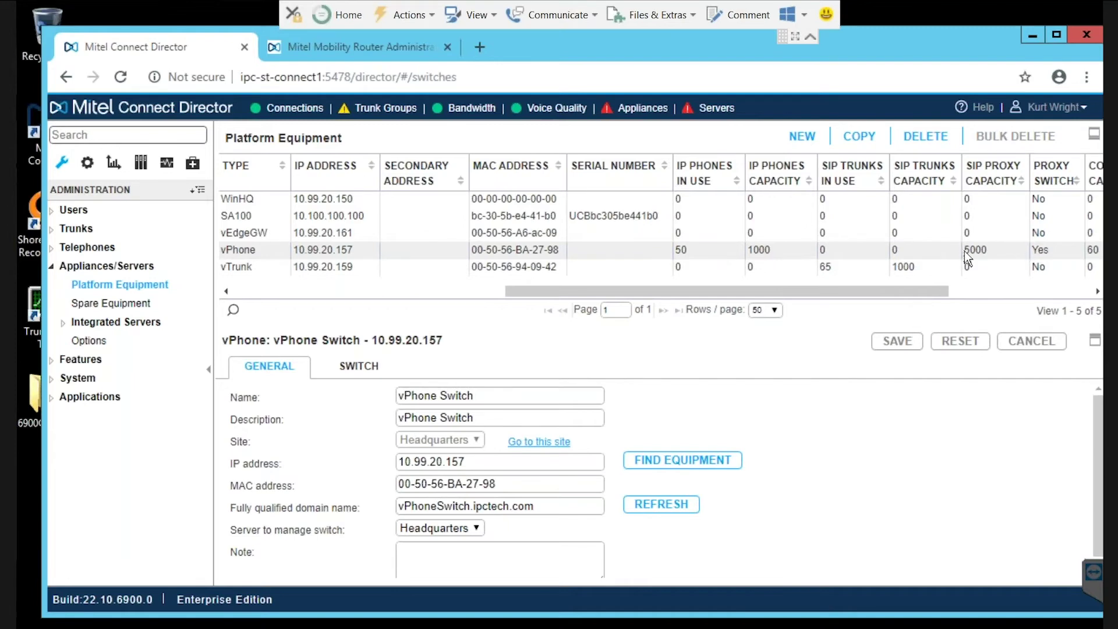
{"action": "double_click", "coordinate": [968, 252]}
{"action": "left_click", "coordinate": [413, 291]}
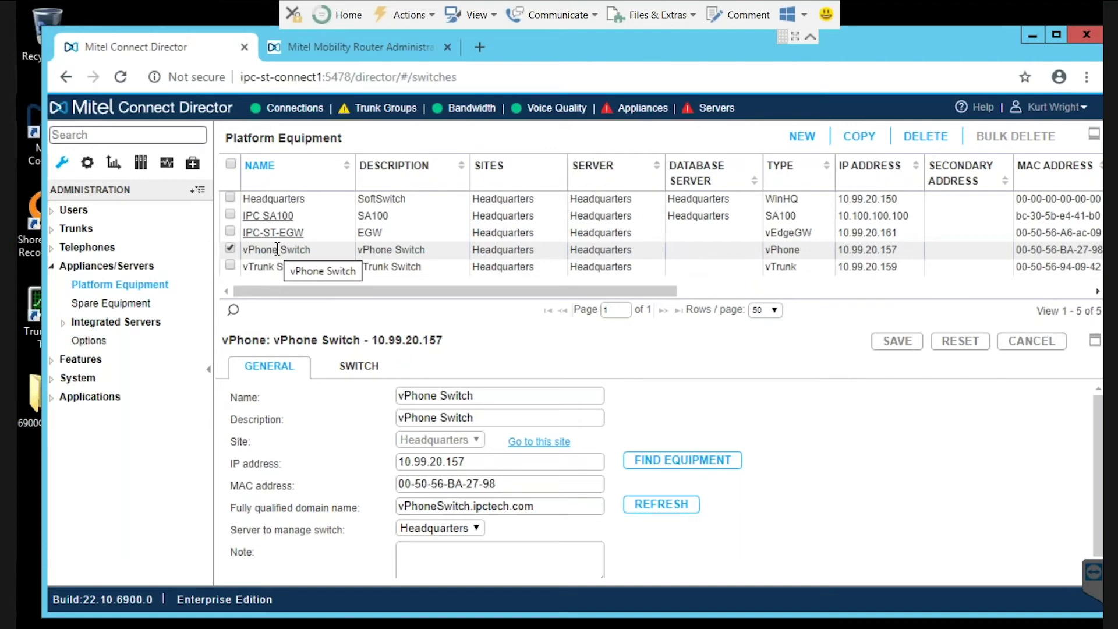
{"action": "left_click", "coordinate": [312, 43]}
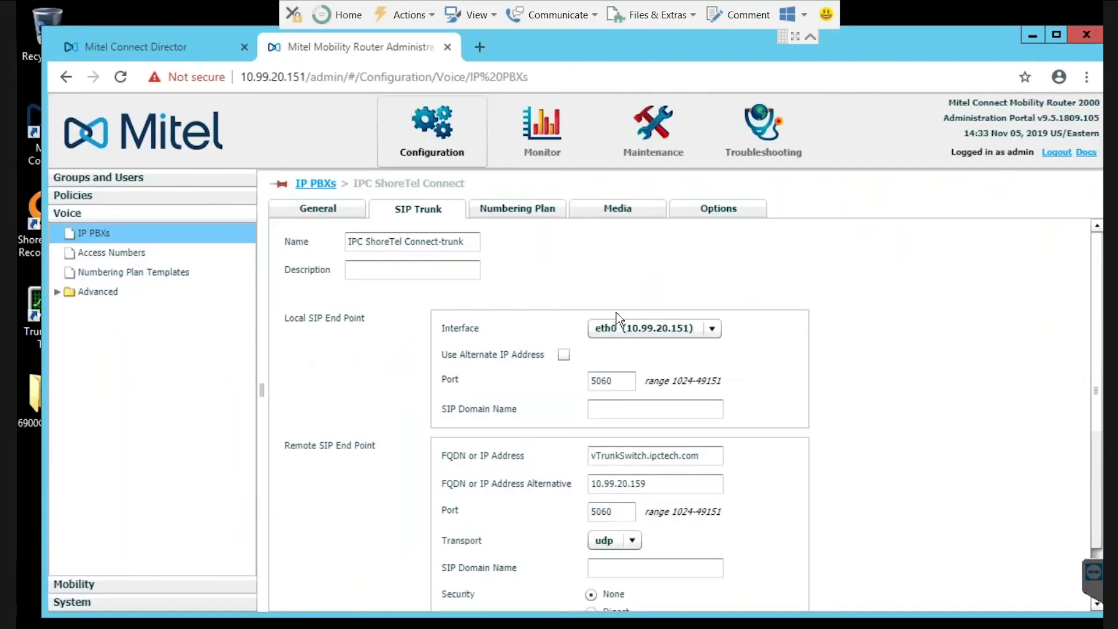
Show the PBX's General settings: FQDN vPhoneSwitch.ipctech.com, alternative 10.99.20.157, UDP port 5060
{"action": "left_click", "coordinate": [318, 209]}
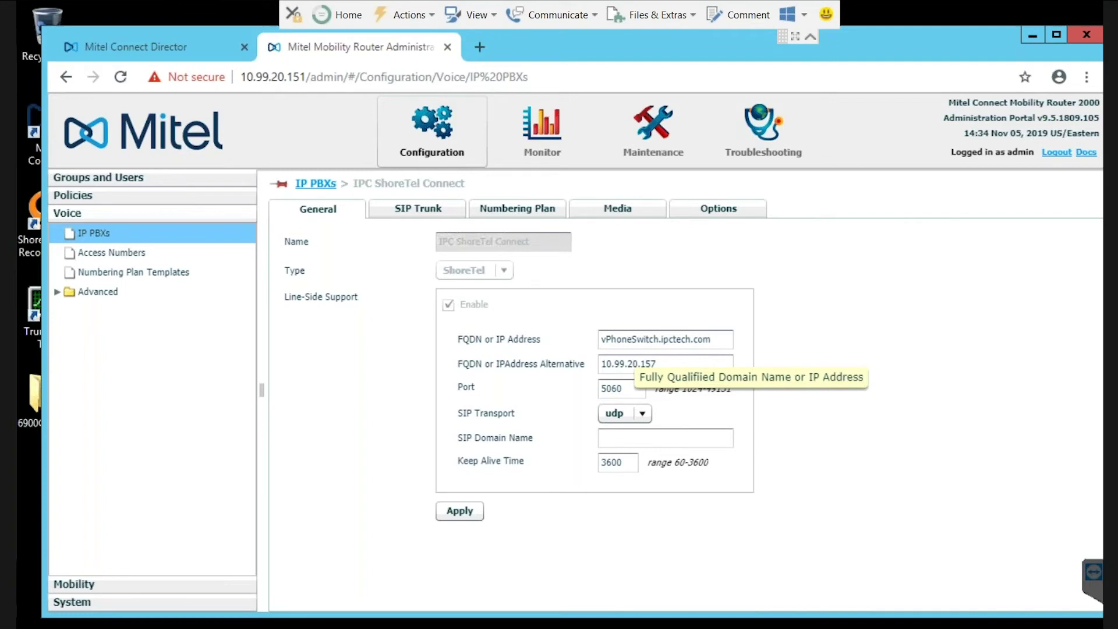
In Director, view the vTrunk Switch details, then list the five trunk groups under Trunks
{"action": "left_click", "coordinate": [139, 46]}
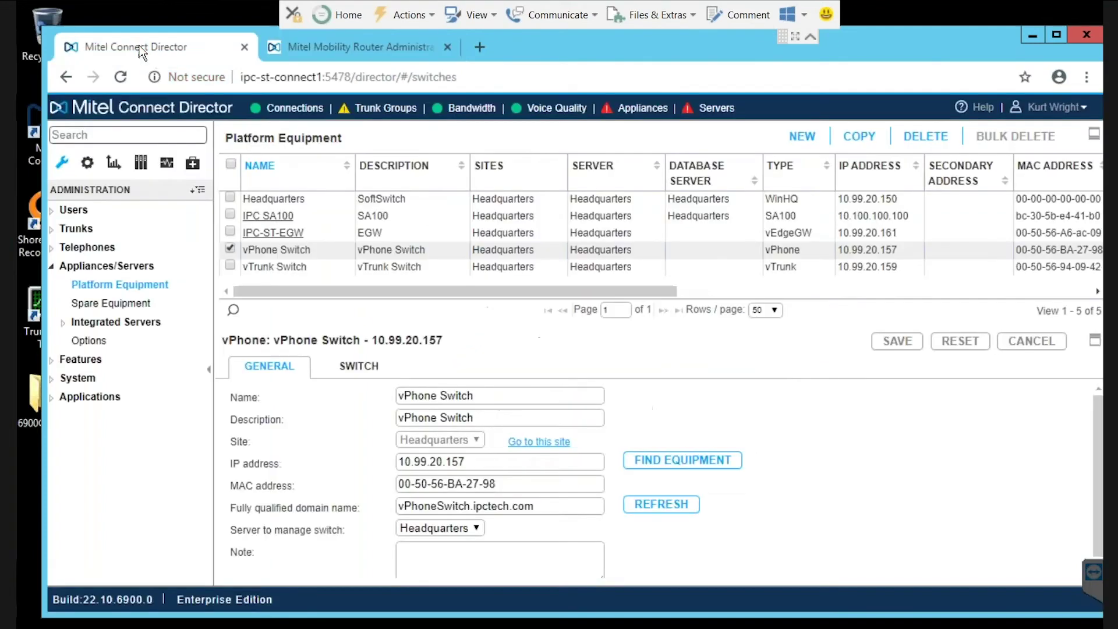
{"action": "left_click", "coordinate": [263, 268]}
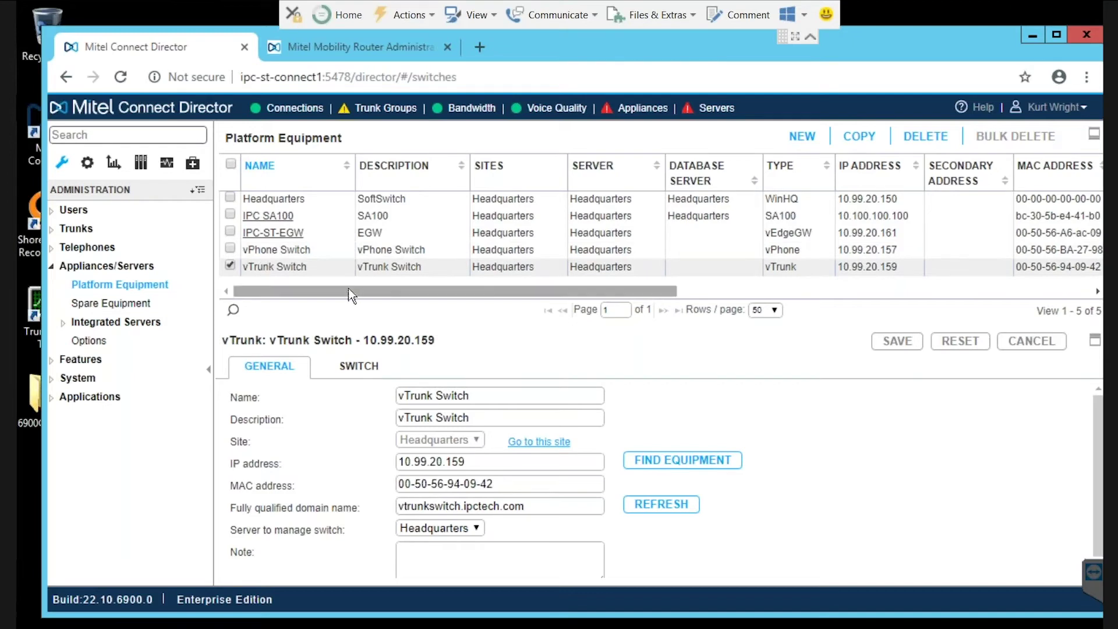
{"action": "left_click", "coordinate": [77, 231]}
{"action": "left_click", "coordinate": [105, 265]}
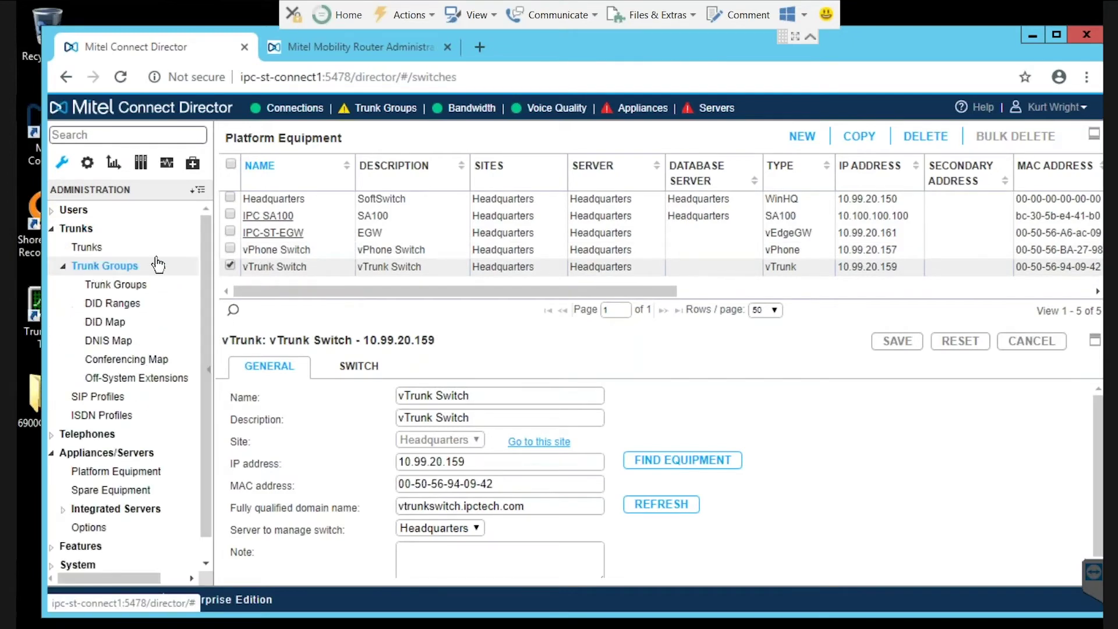
{"action": "left_click", "coordinate": [114, 285]}
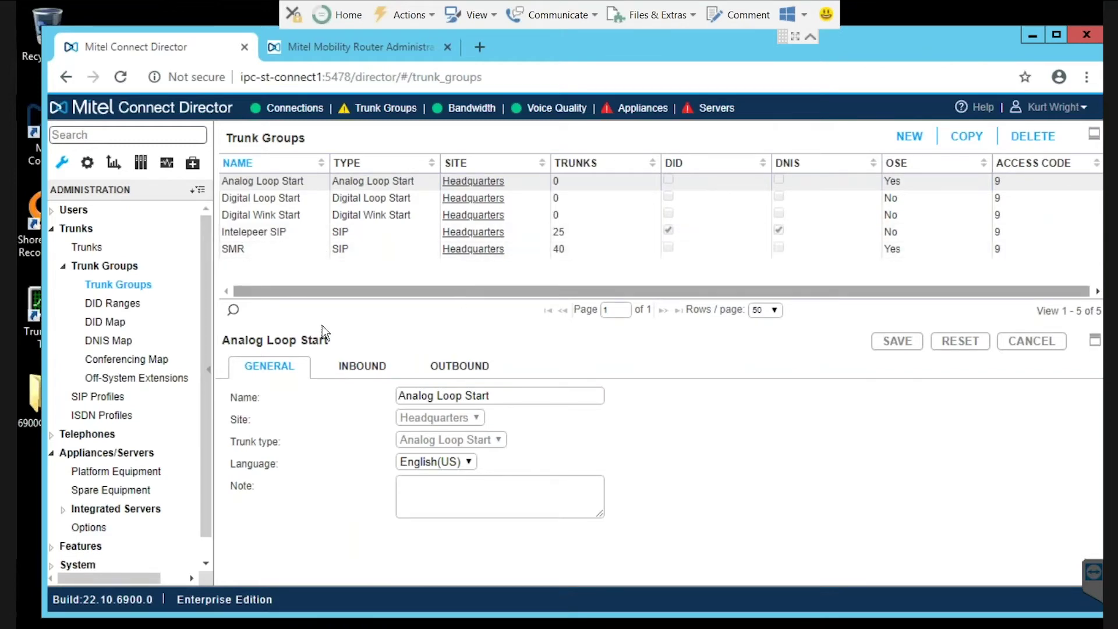
Review the Analog Loop Start trunk group's inbound and outbound settings
{"action": "left_click", "coordinate": [362, 366]}
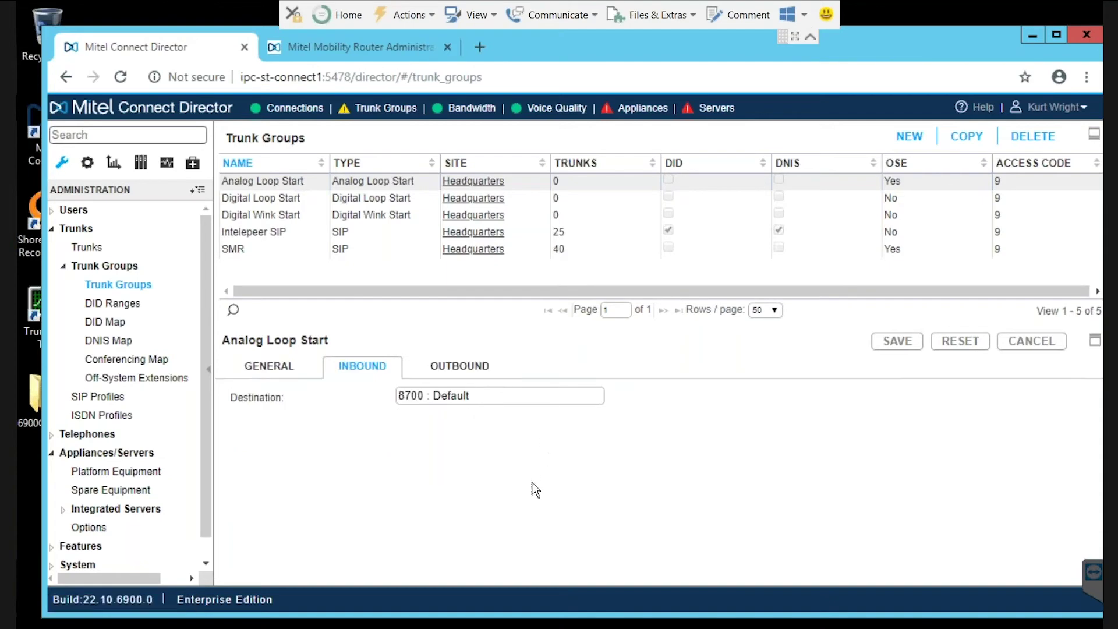
{"action": "left_click", "coordinate": [459, 375]}
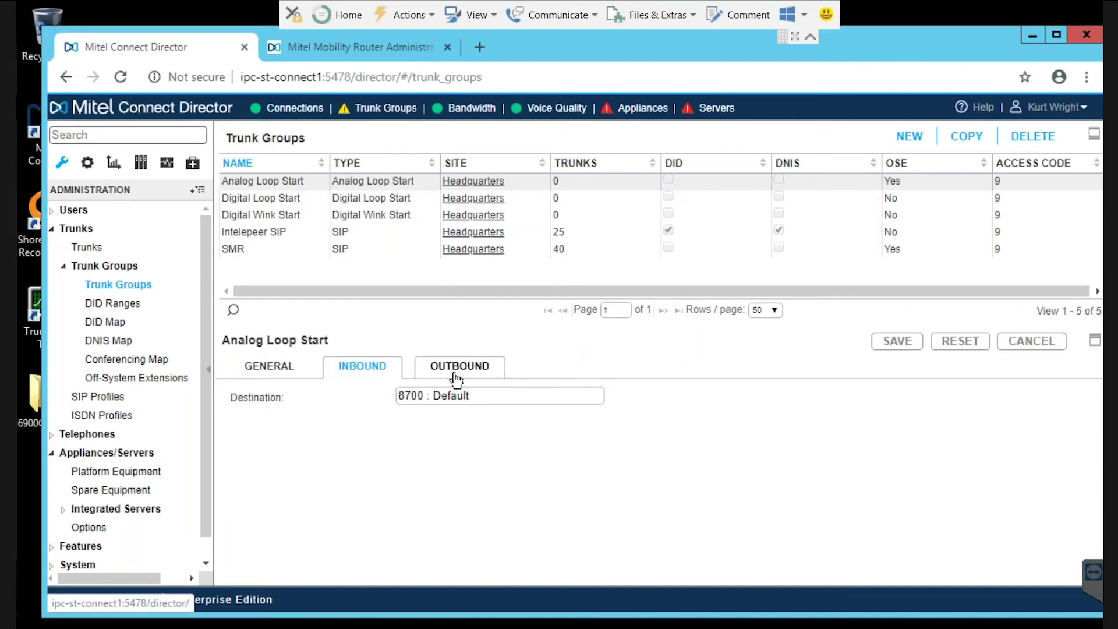
{"action": "scroll", "coordinate": [401, 471], "scroll_direction": "down", "scroll_amount": 5}
{"action": "scroll", "coordinate": [405, 468], "scroll_direction": "up", "scroll_amount": 3}
{"action": "scroll", "coordinate": [405, 468], "scroll_direction": "up", "scroll_amount": 3}
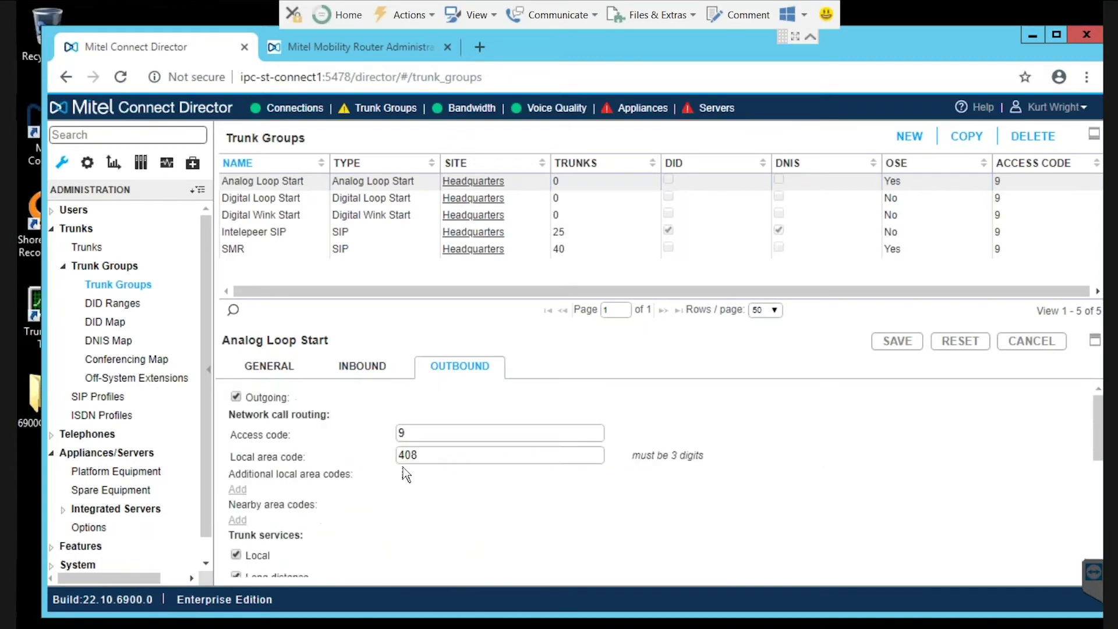
Show the SMR (15) trunk pointing to 10.99.20.151, then view Off-System Extensions
{"action": "left_click", "coordinate": [82, 251]}
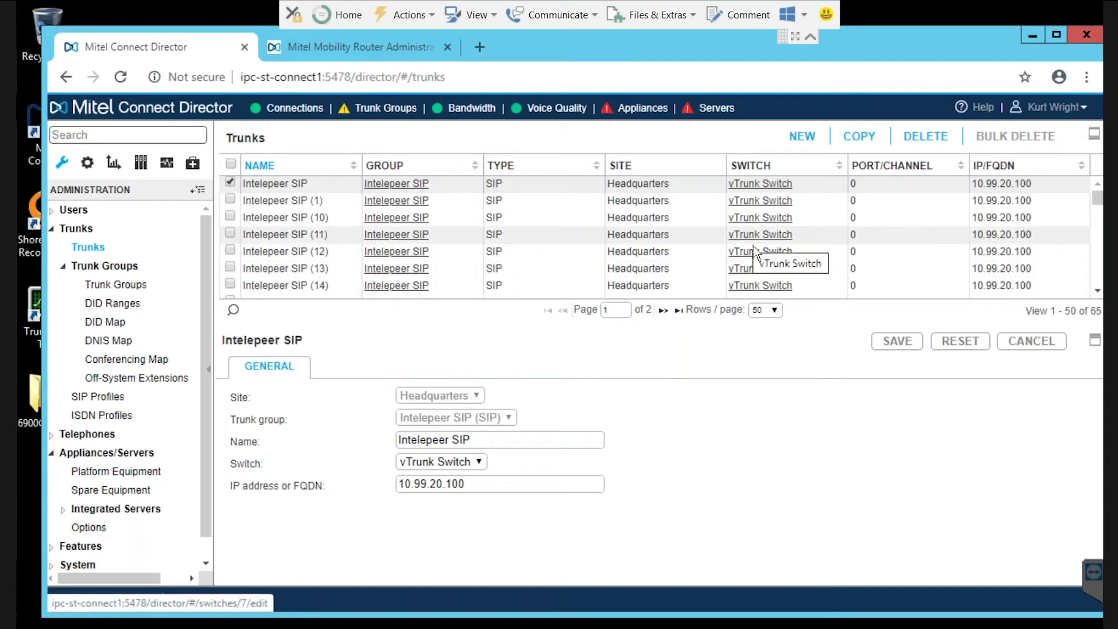
{"action": "scroll", "coordinate": [754, 247], "scroll_direction": "down", "scroll_amount": 8}
{"action": "scroll", "coordinate": [753, 246], "scroll_direction": "down", "scroll_amount": 3}
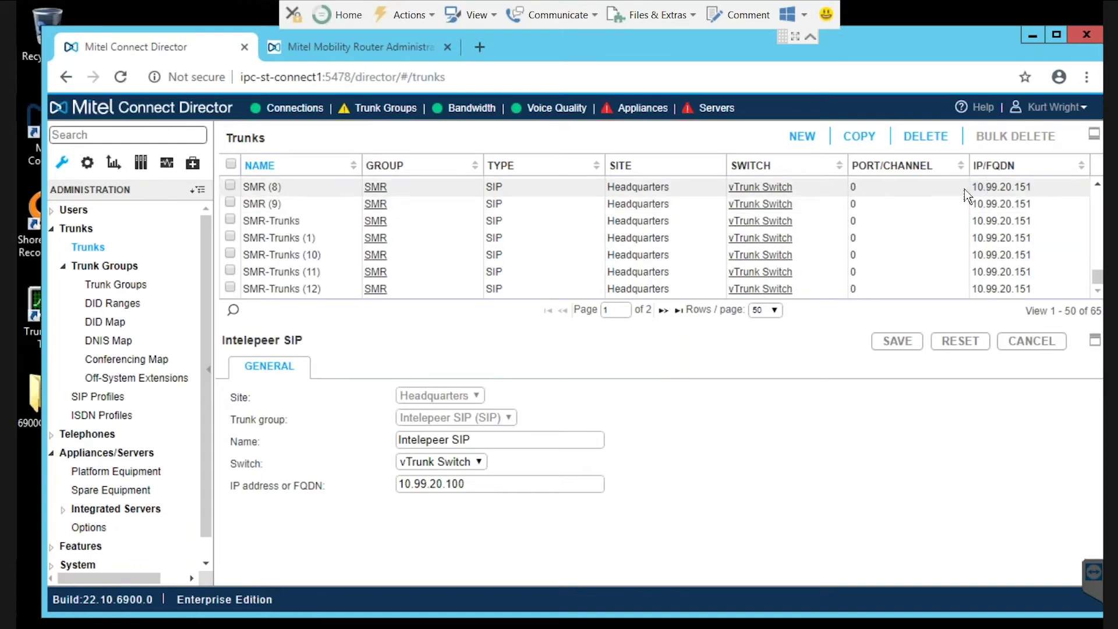
{"action": "left_click_drag", "start_coordinate": [984, 190], "coordinate": [1018, 191]}
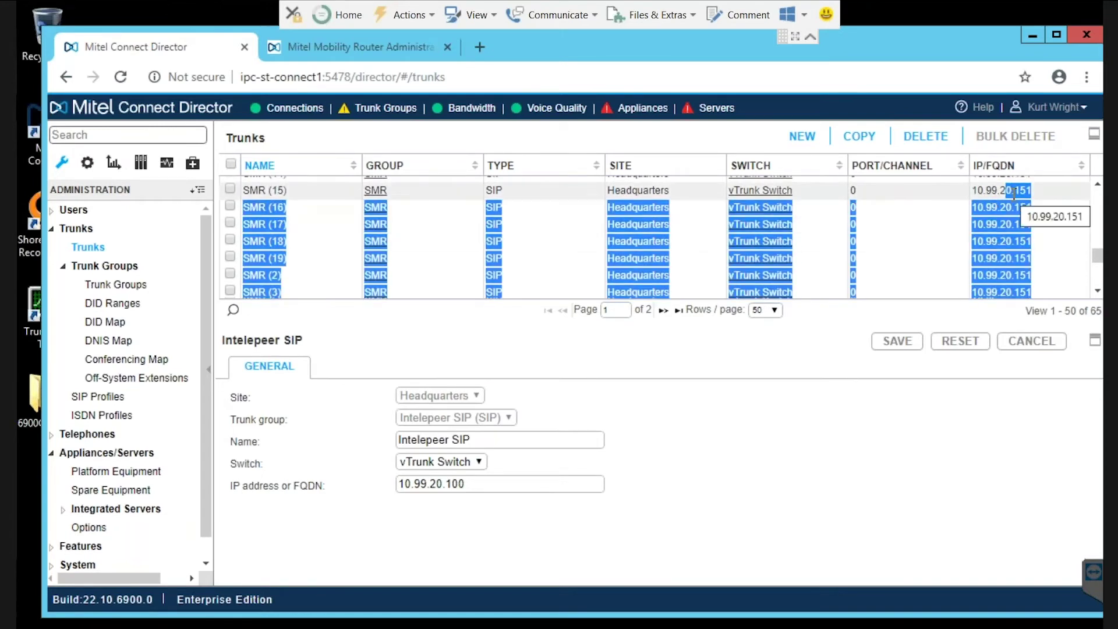
{"action": "left_click", "coordinate": [1017, 190]}
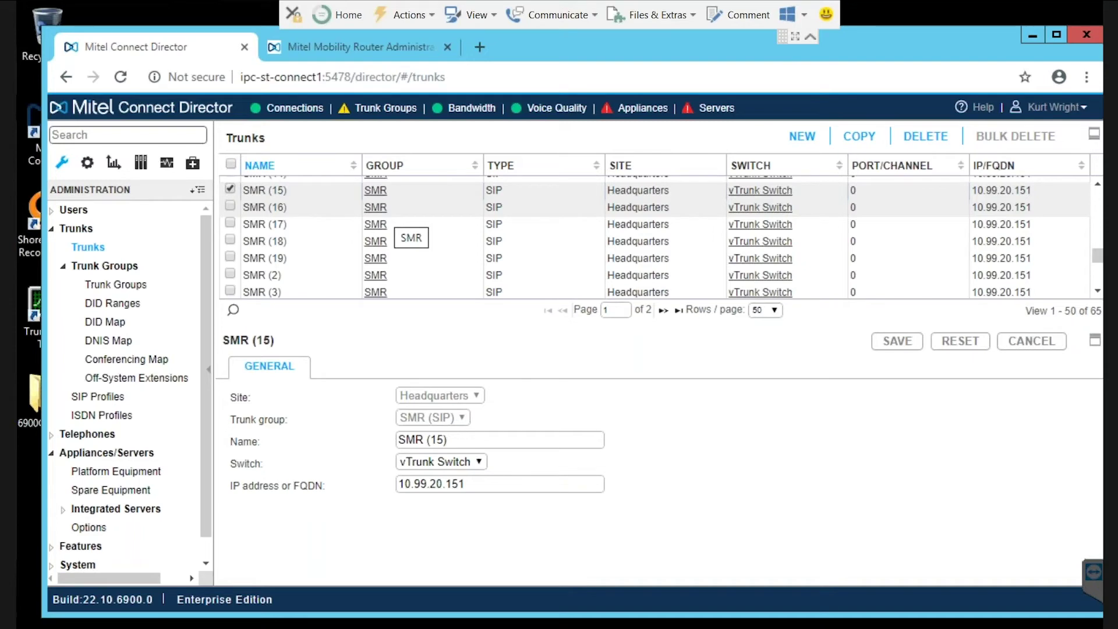
{"action": "left_click", "coordinate": [137, 378]}
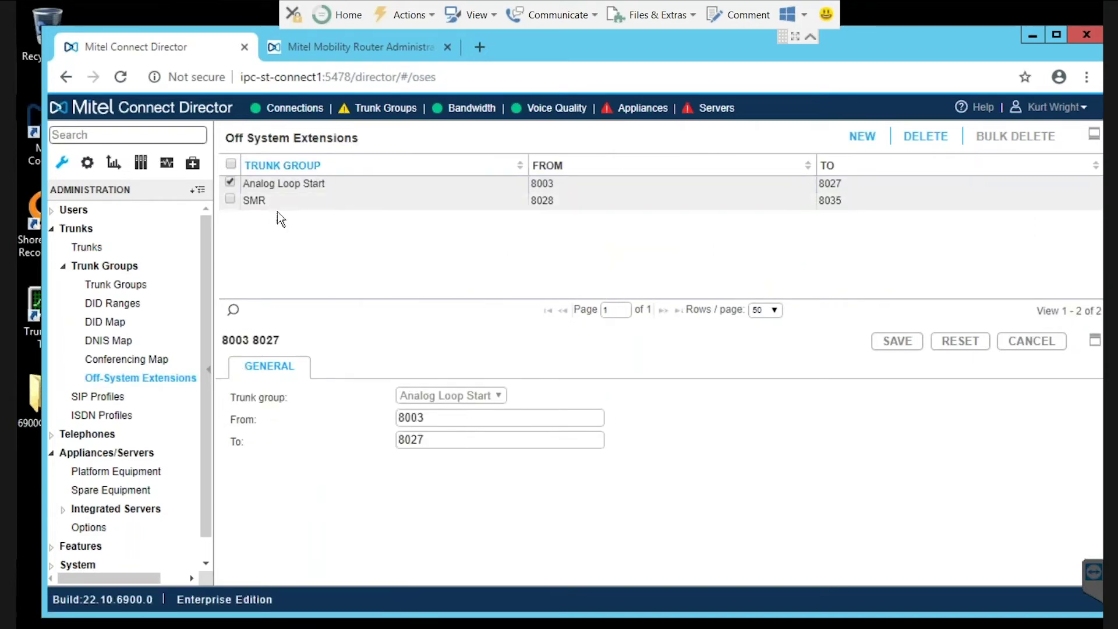
Check the SMR off-system extension range 8028–8035, then review the DNIS map and trunk groups
{"action": "left_click", "coordinate": [262, 204]}
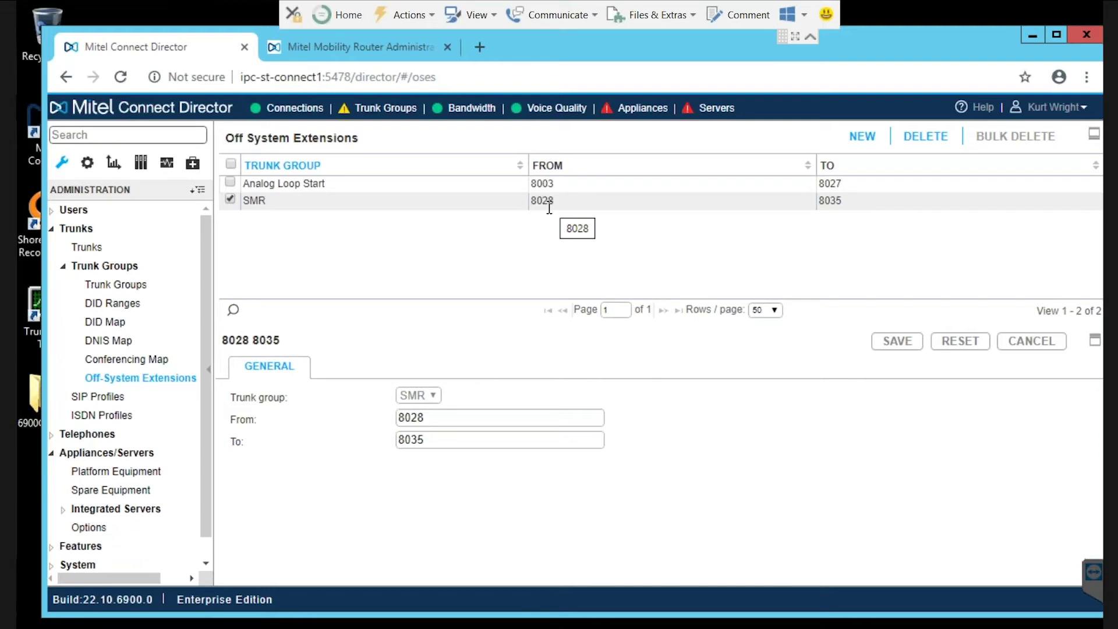
{"action": "left_click", "coordinate": [118, 344]}
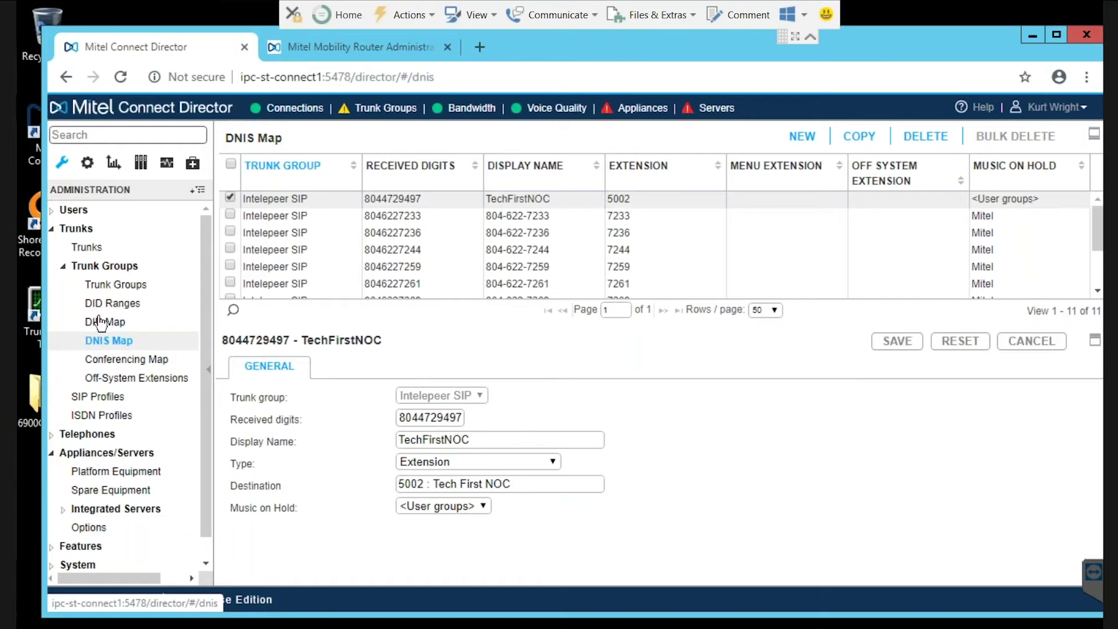
{"action": "left_click", "coordinate": [115, 284]}
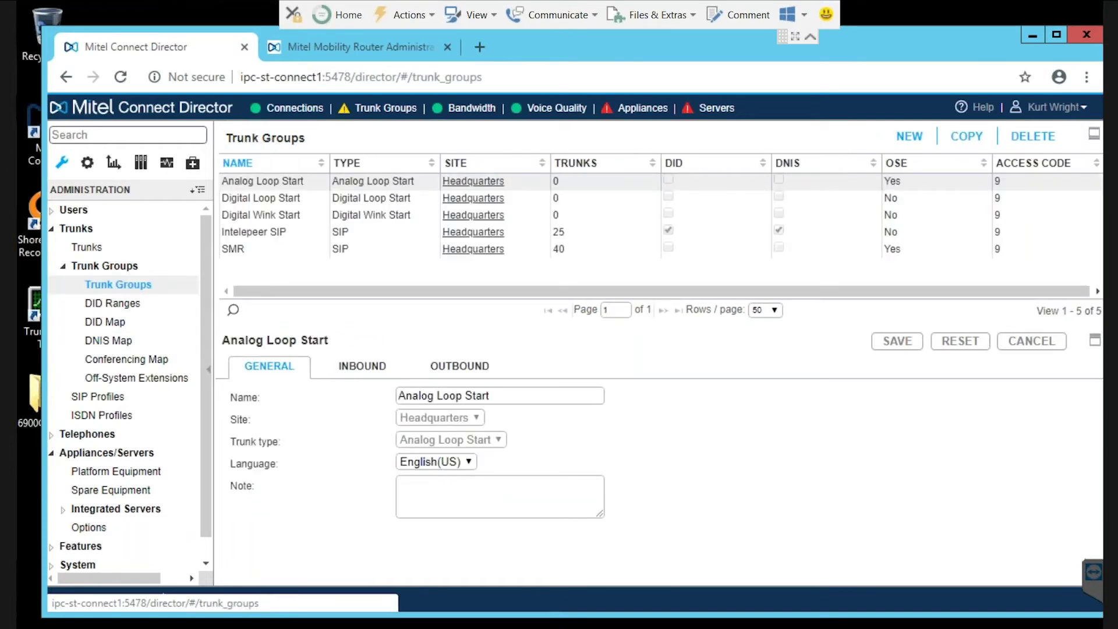
Bring up Director's Users list, then move over to the Mobility Router portal
{"action": "left_click", "coordinate": [74, 210]}
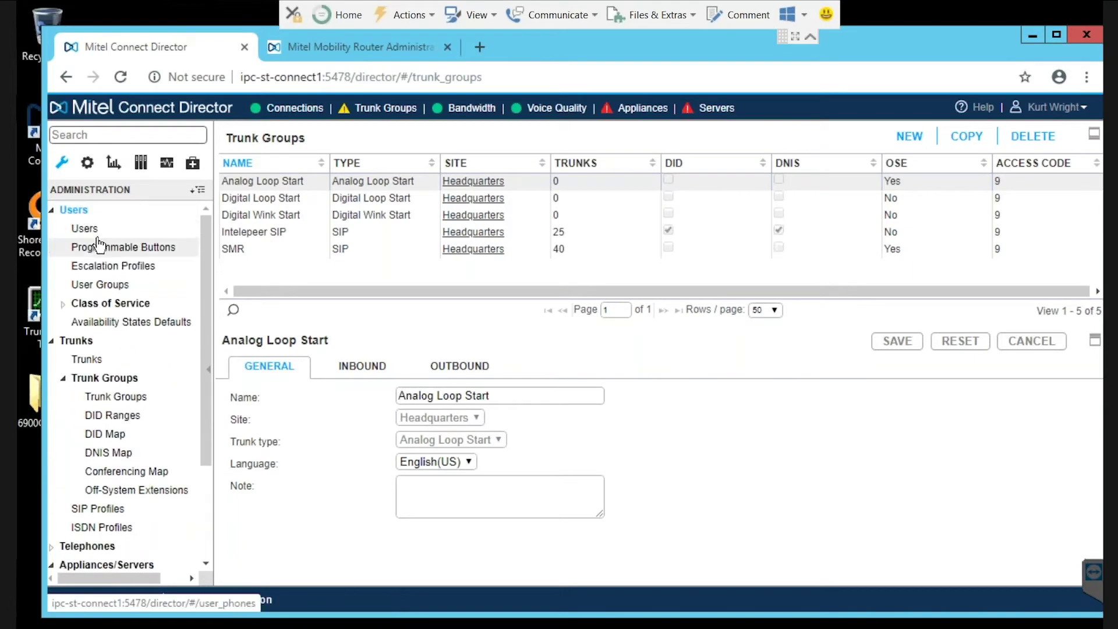
{"action": "left_click", "coordinate": [84, 230]}
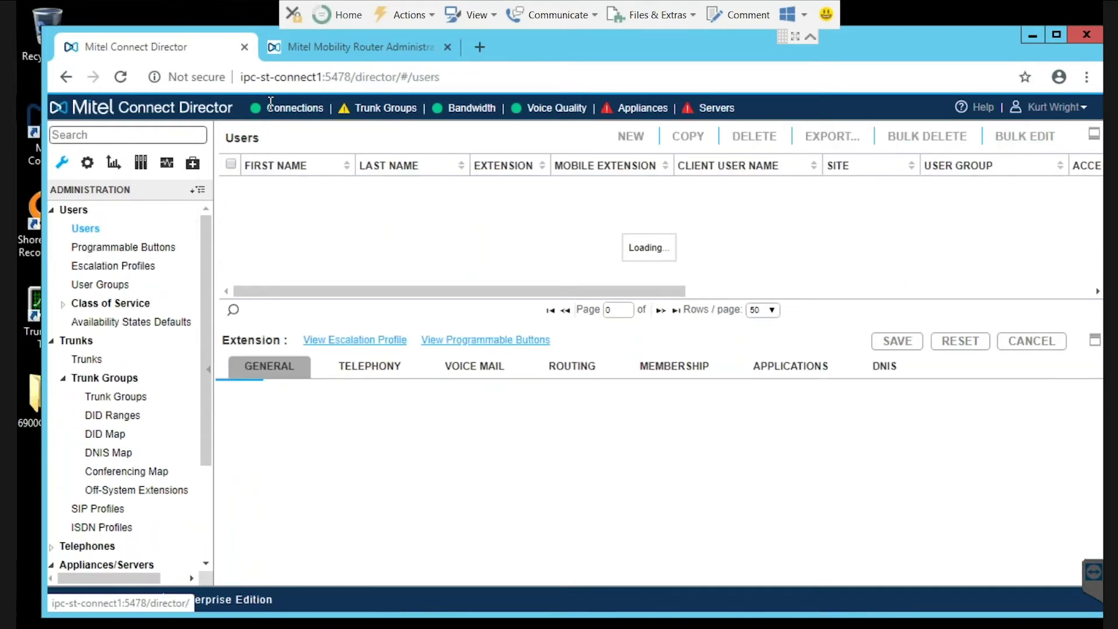
{"action": "left_click", "coordinate": [329, 47]}
Inspect the Android-Users and iPhone Users mobility groups, then list the 14 mobility users
{"action": "left_click", "coordinate": [116, 177]}
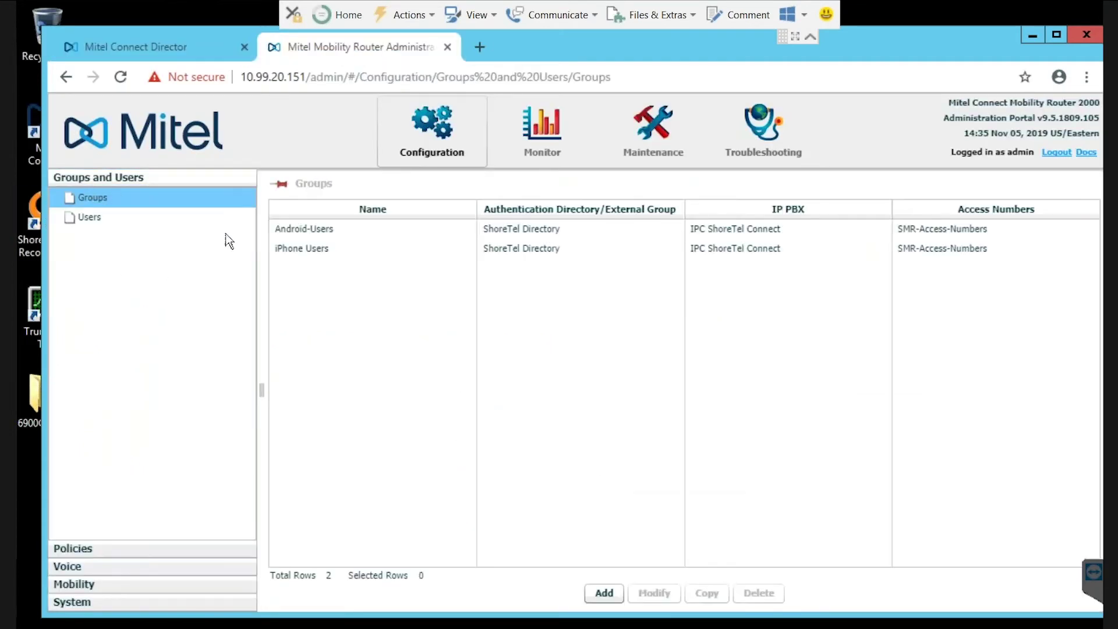
{"action": "left_click", "coordinate": [298, 232]}
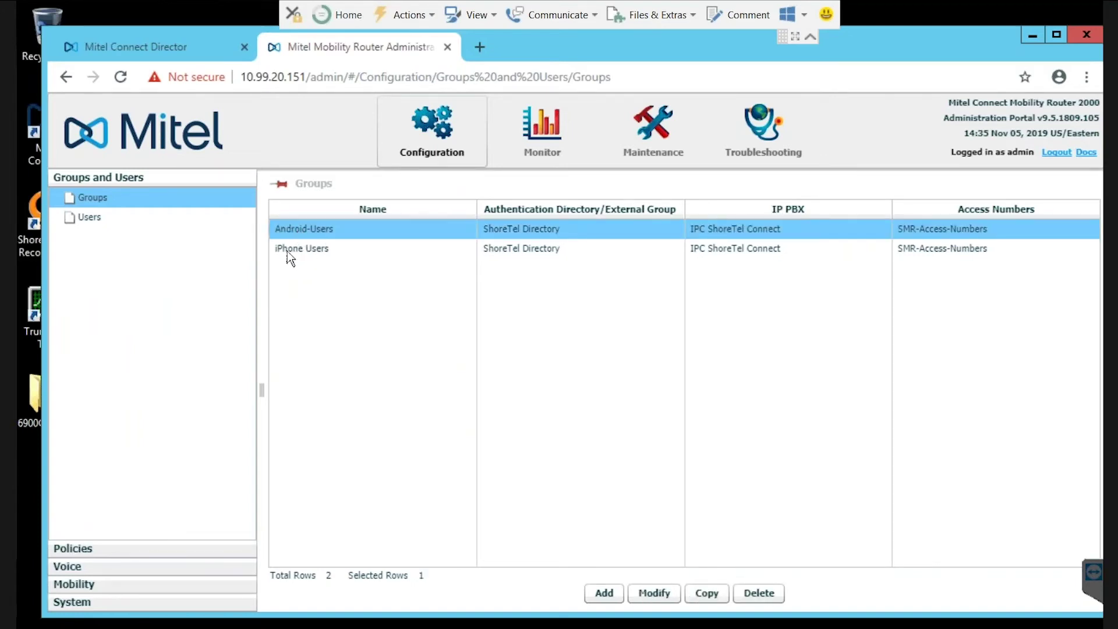
{"action": "left_click", "coordinate": [288, 252]}
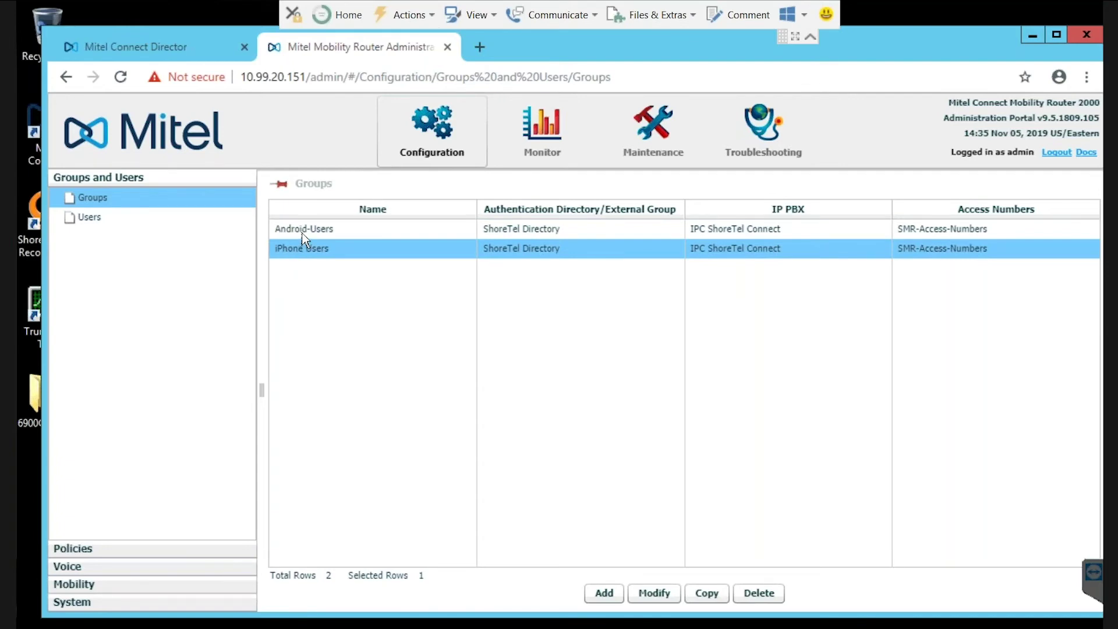
{"action": "left_click", "coordinate": [303, 233]}
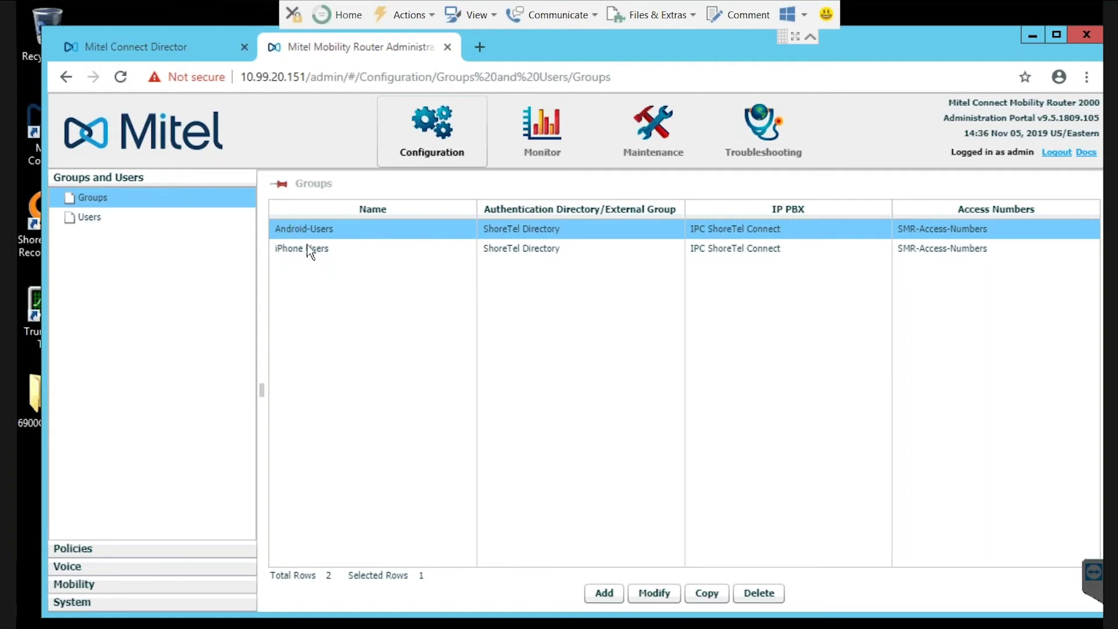
{"action": "left_click", "coordinate": [85, 219]}
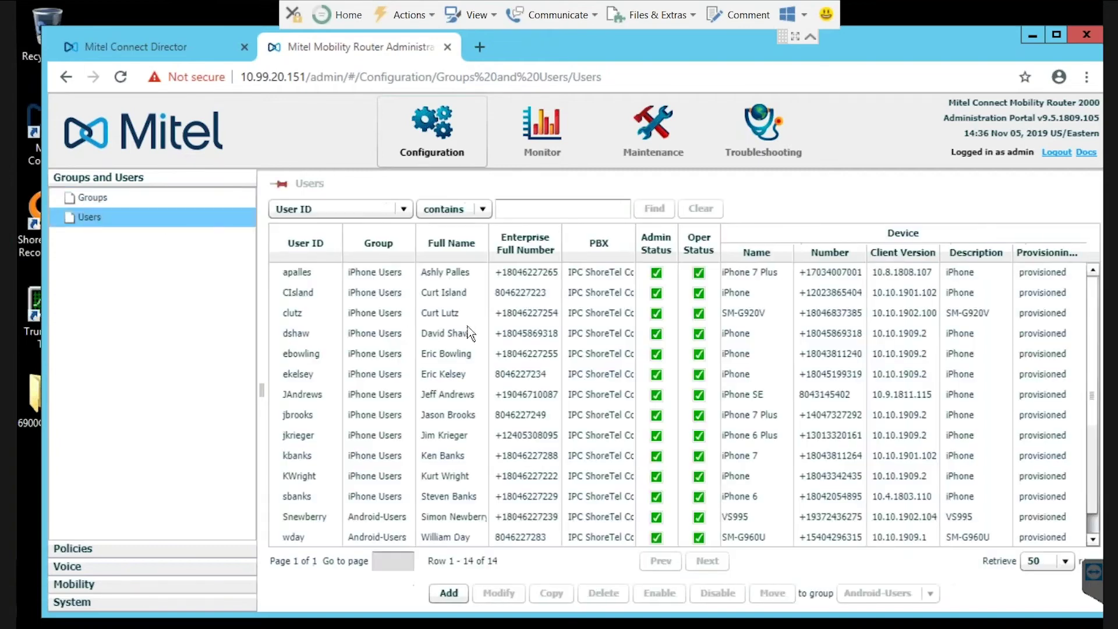
Open the chosen user's General settings, showing group iPhone Users and the account enabled
{"action": "left_click", "coordinate": [379, 478]}
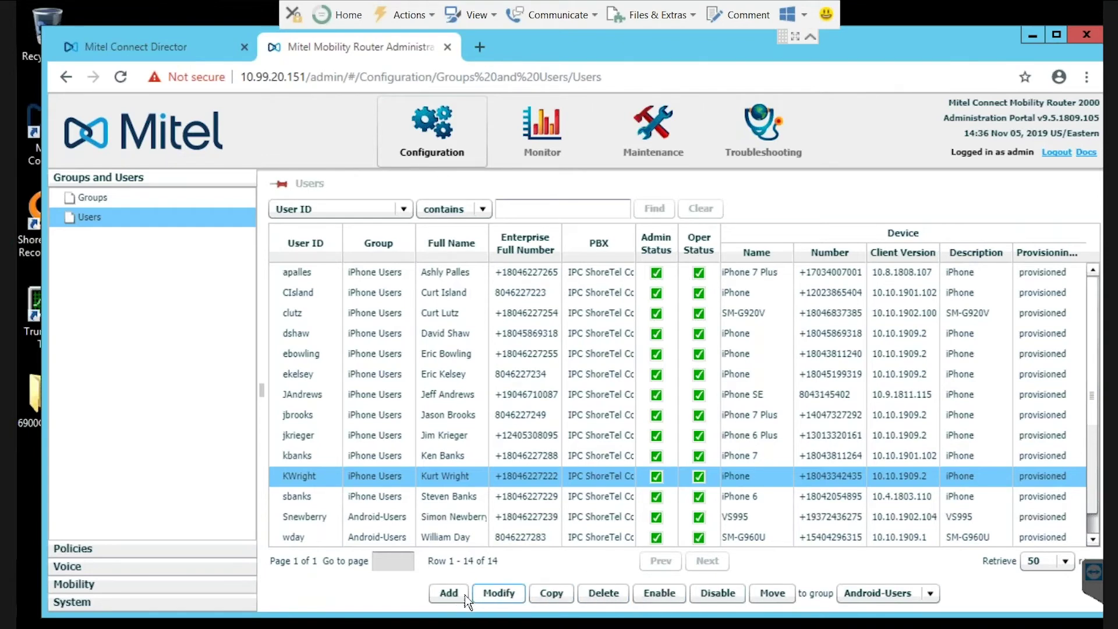
{"action": "left_click", "coordinate": [499, 593]}
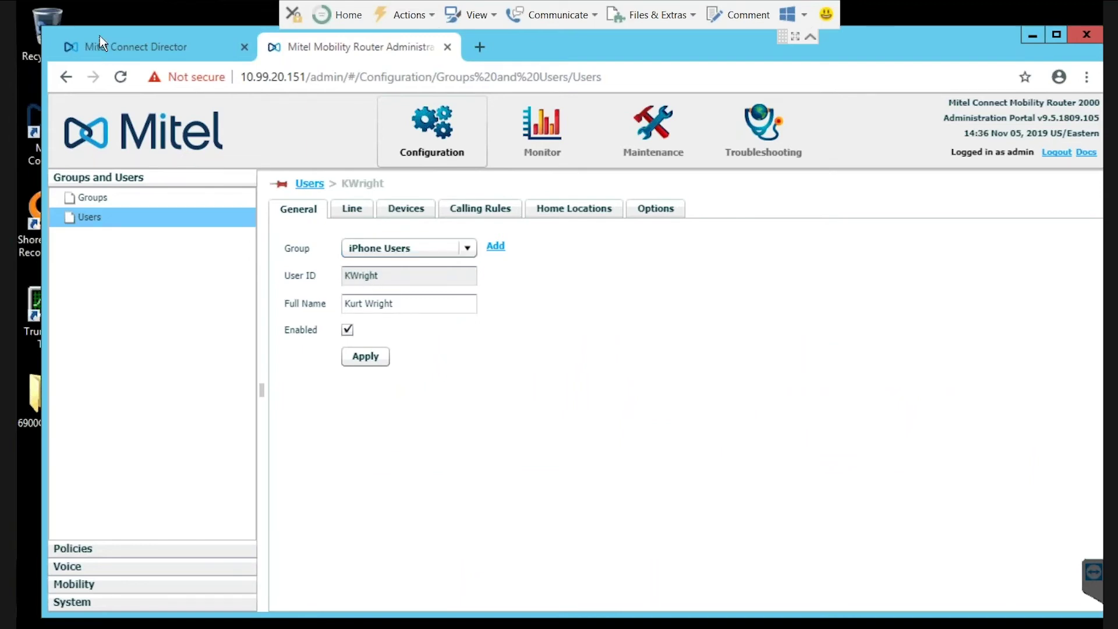
Filter Director's users list by the user's first name, review the record, then return to the Mobility Router
{"action": "left_click", "coordinate": [117, 51]}
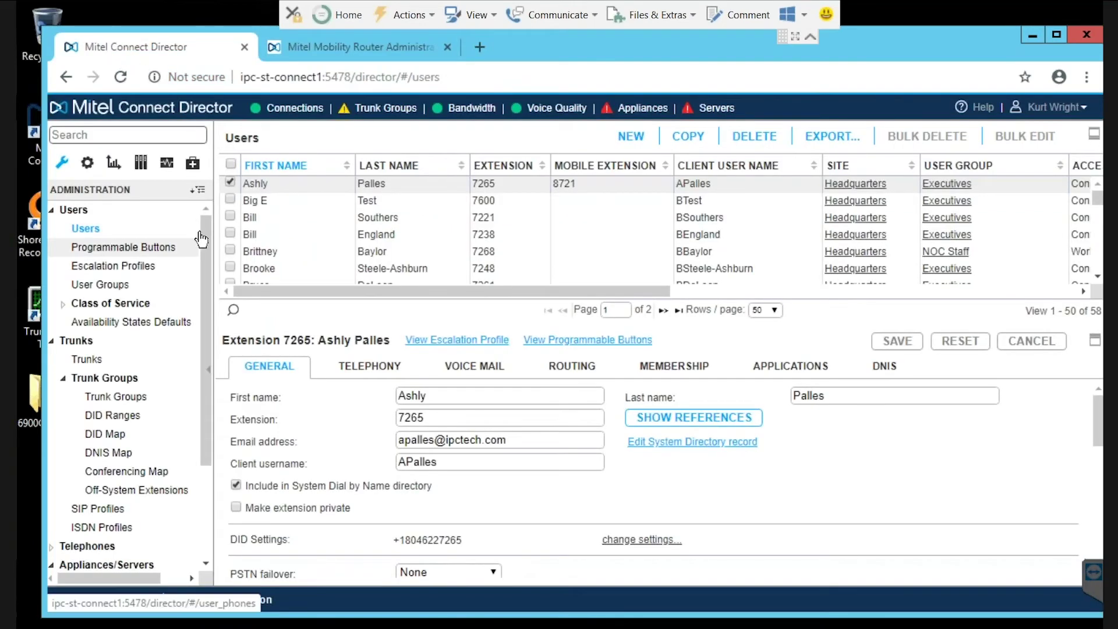
{"action": "left_click", "coordinate": [233, 309]}
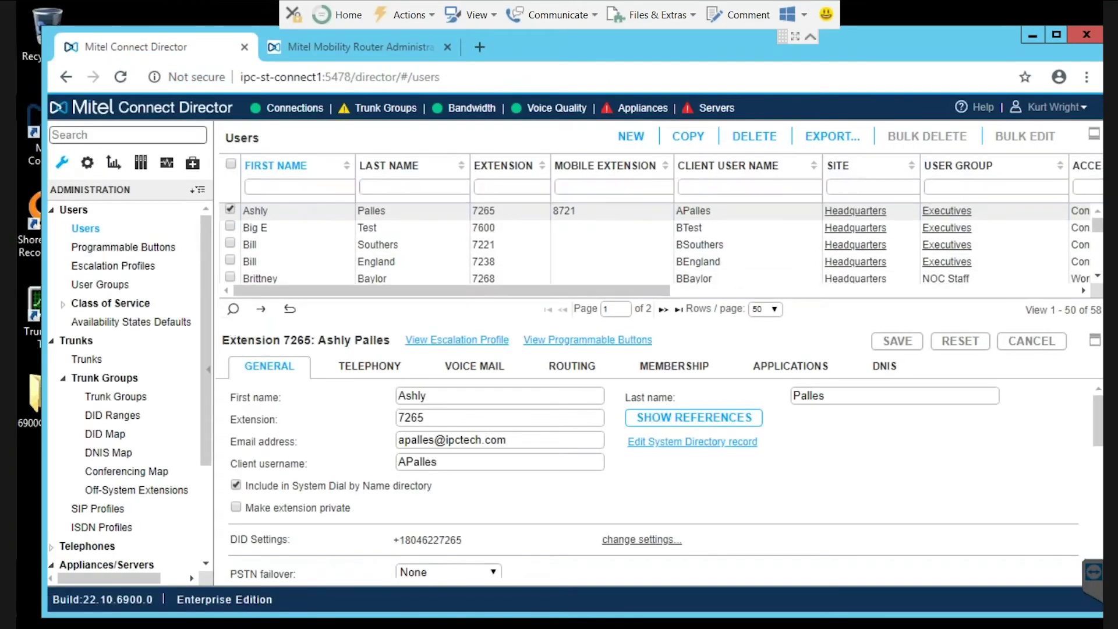
{"action": "type", "text": "kurt"}
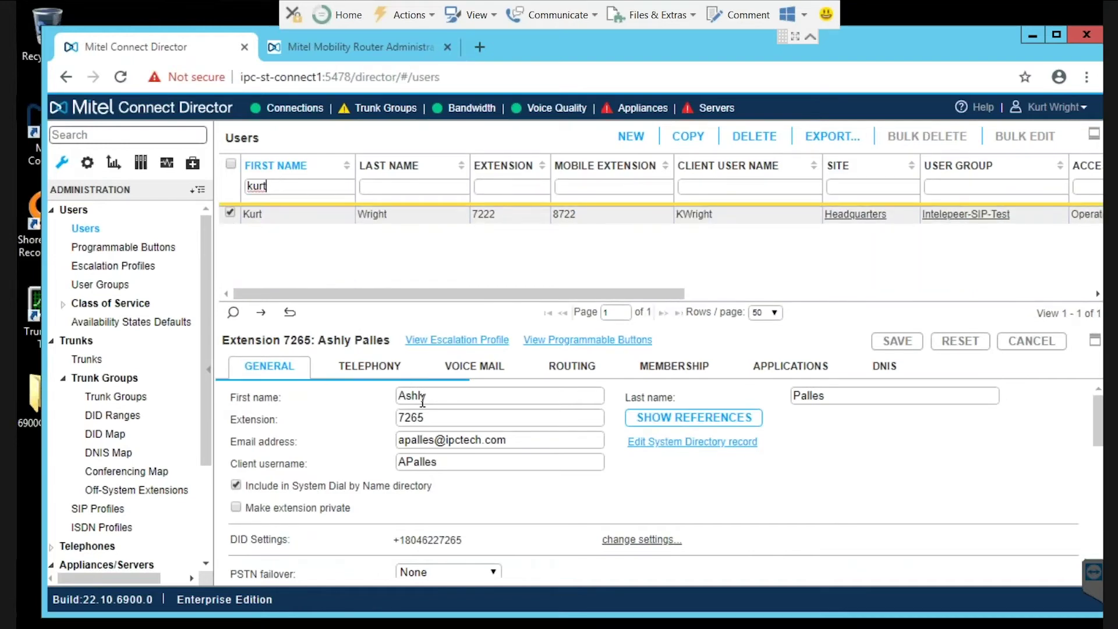
{"action": "scroll", "coordinate": [519, 448], "scroll_direction": "down", "scroll_amount": 2}
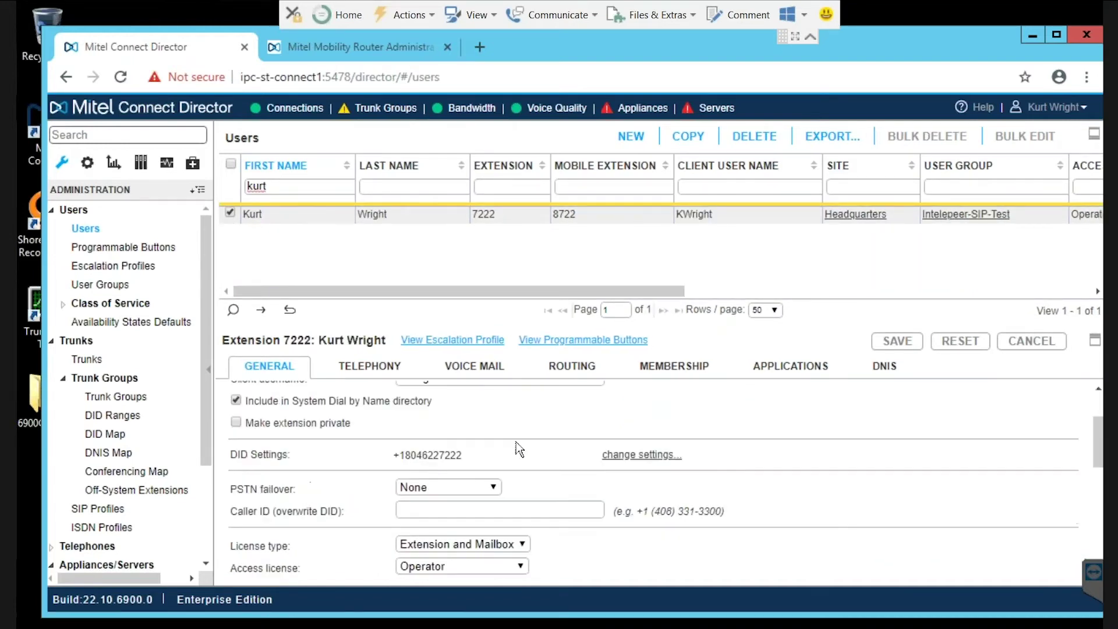
{"action": "scroll", "coordinate": [481, 453], "scroll_direction": "up", "scroll_amount": 2}
{"action": "scroll", "coordinate": [481, 453], "scroll_direction": "down", "scroll_amount": 6}
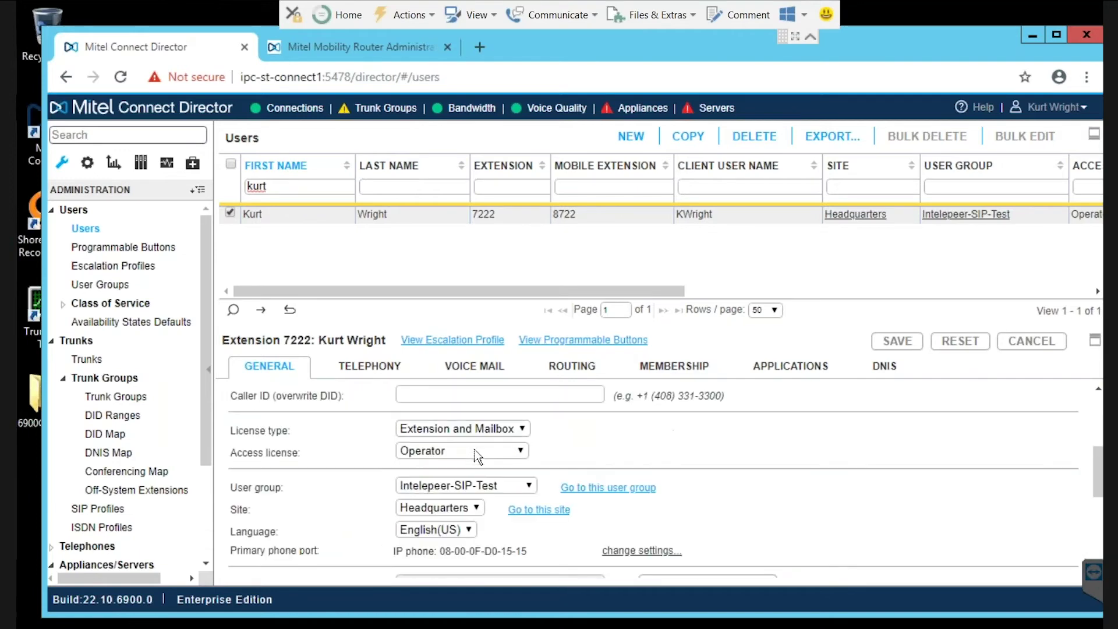
{"action": "scroll", "coordinate": [477, 455], "scroll_direction": "up", "scroll_amount": 2}
{"action": "scroll", "coordinate": [477, 456], "scroll_direction": "up", "scroll_amount": 2}
{"action": "scroll", "coordinate": [478, 456], "scroll_direction": "up", "scroll_amount": 2}
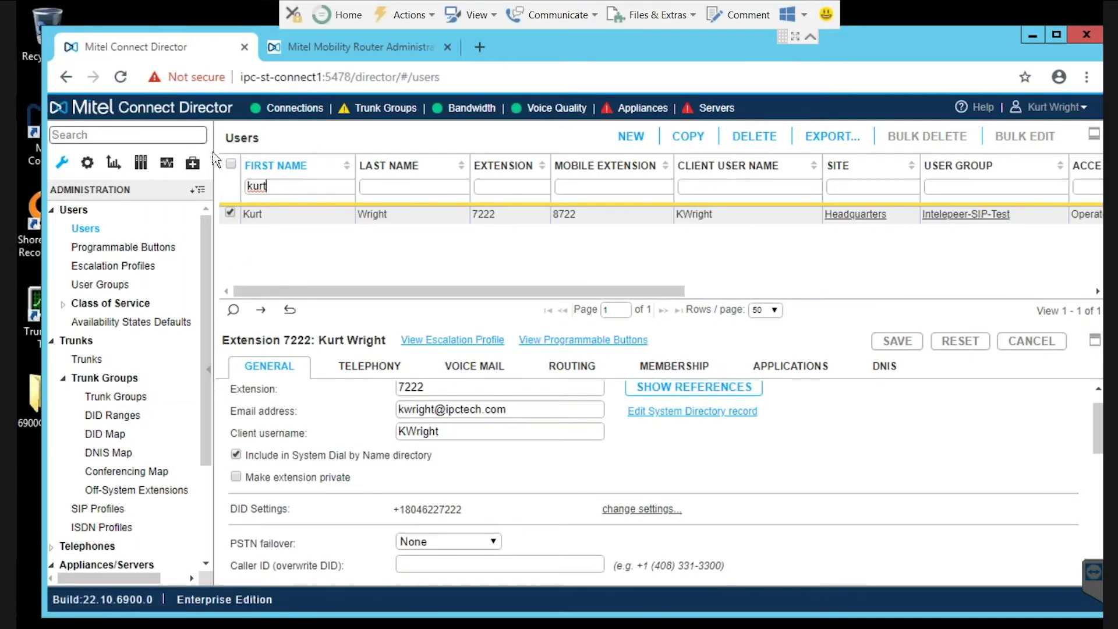
{"action": "left_click", "coordinate": [362, 47]}
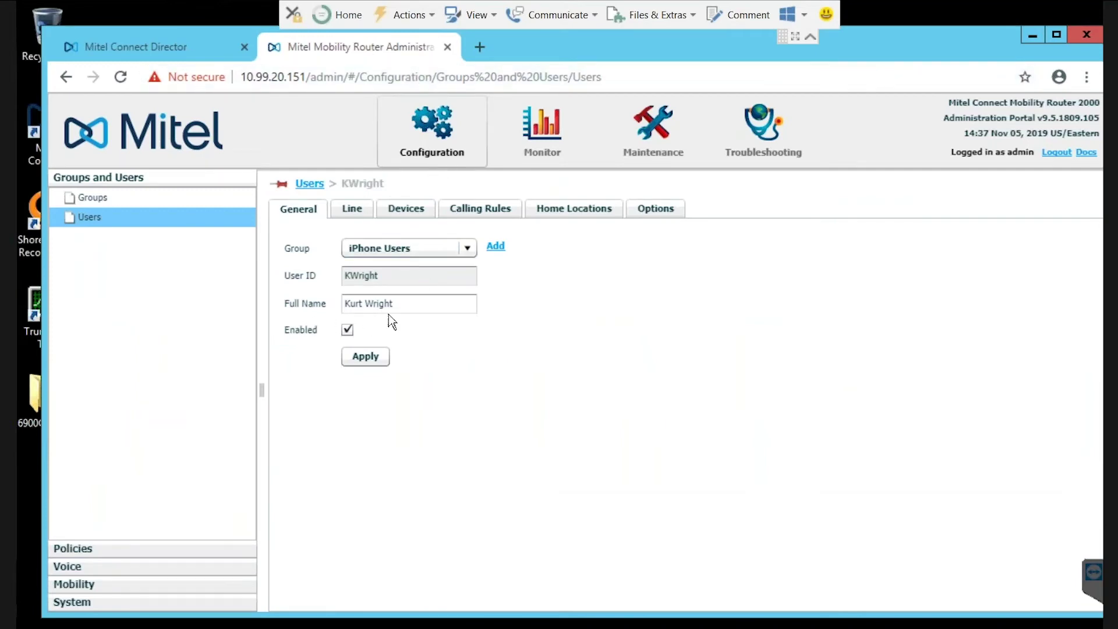
Toggle Enabled off and on, view the Line tab (extension 7222, Digest security), then return to Director
{"action": "left_click", "coordinate": [347, 329]}
{"action": "left_click", "coordinate": [347, 329]}
{"action": "left_click", "coordinate": [351, 211]}
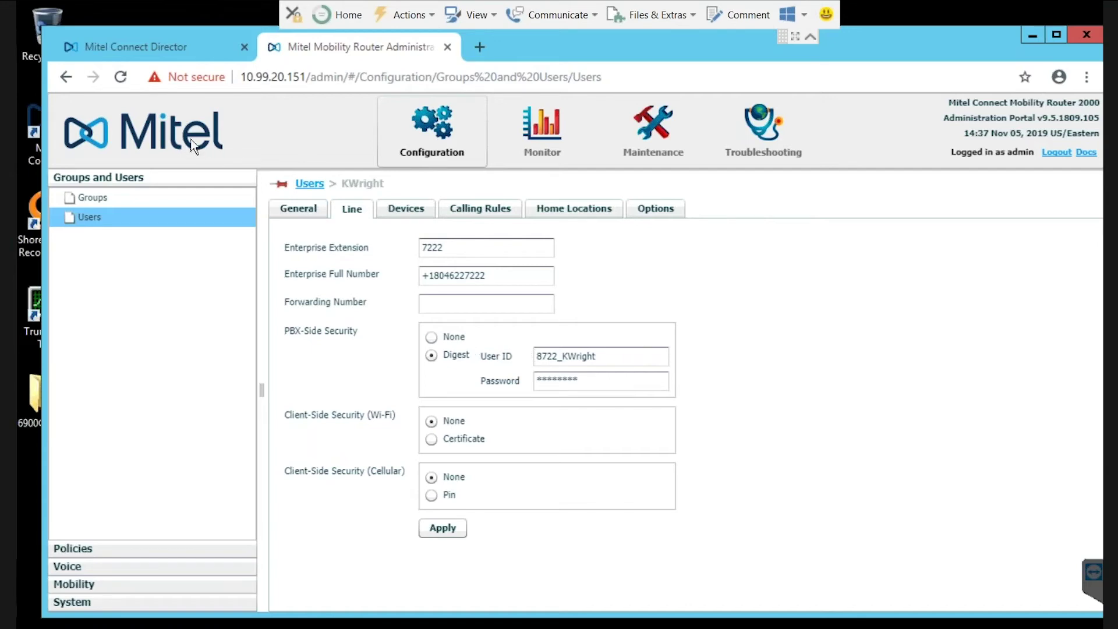
{"action": "left_click", "coordinate": [148, 47]}
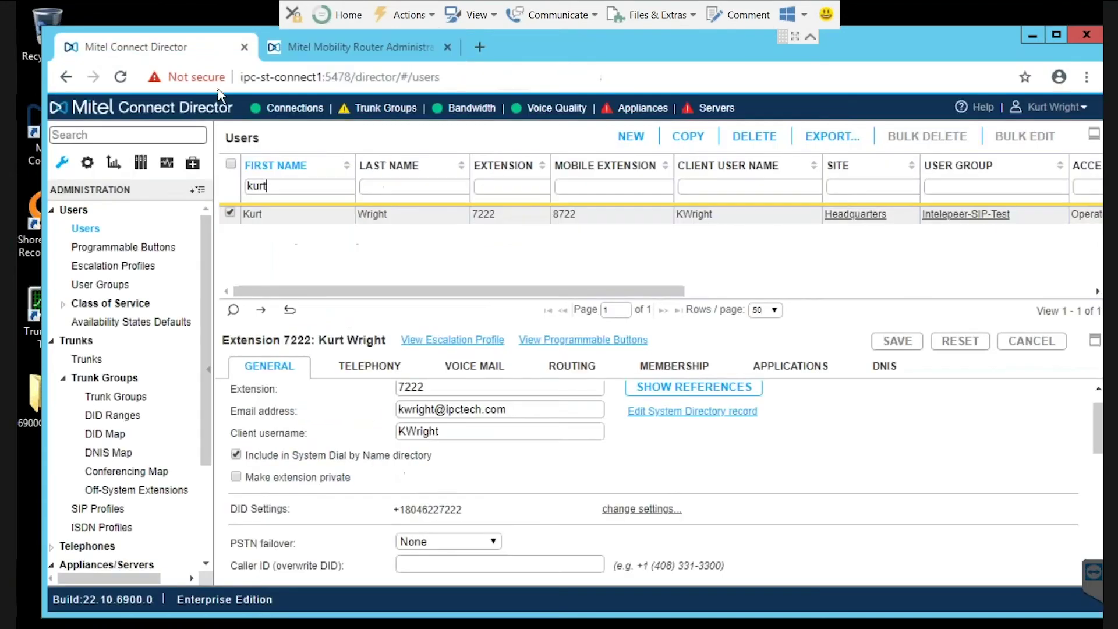
Select extension 7222's mobility client ID in Telephony, then compare it with the Mobility Router Line page
{"action": "left_click", "coordinate": [366, 380]}
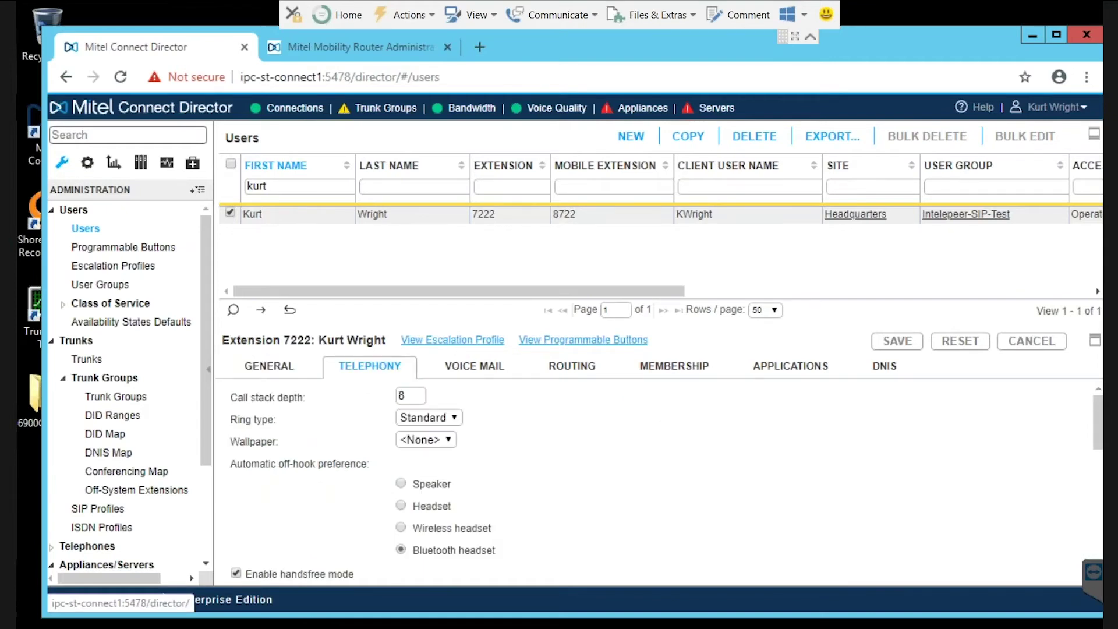
{"action": "scroll", "coordinate": [348, 414], "scroll_direction": "down", "scroll_amount": 3}
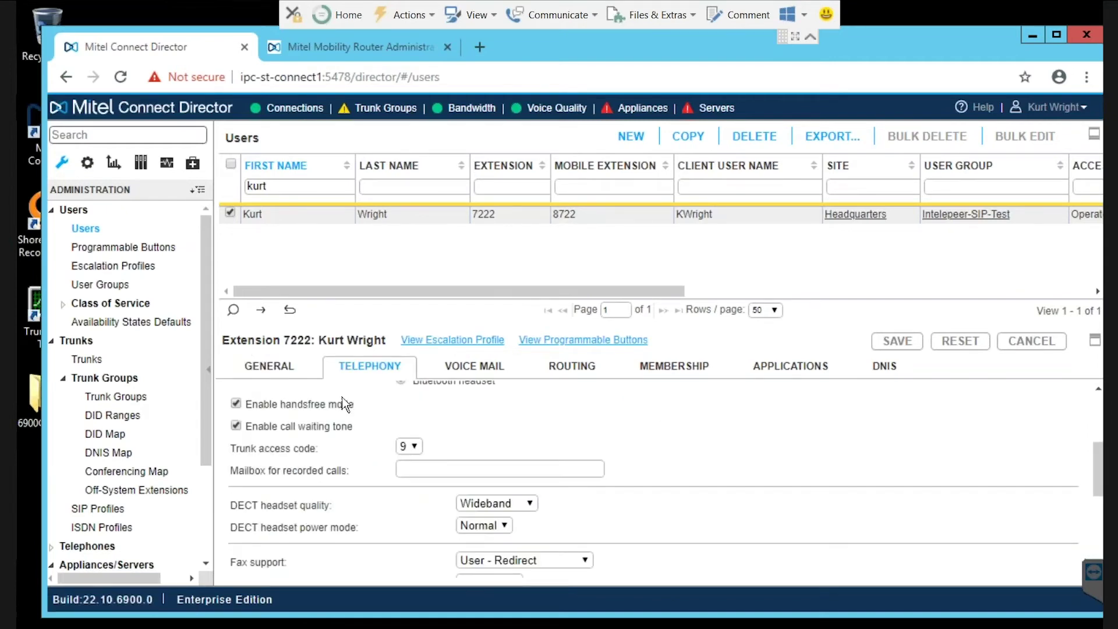
{"action": "scroll", "coordinate": [345, 403], "scroll_direction": "down", "scroll_amount": 4}
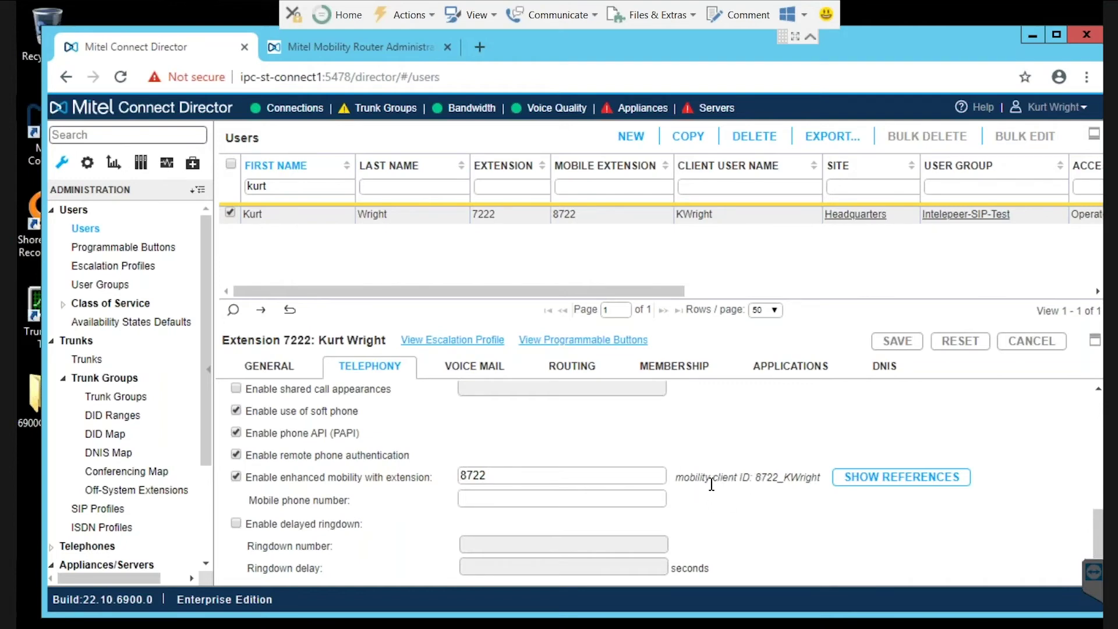
{"action": "left_click_drag", "start_coordinate": [756, 477], "coordinate": [823, 484]}
{"action": "left_click", "coordinate": [319, 47]}
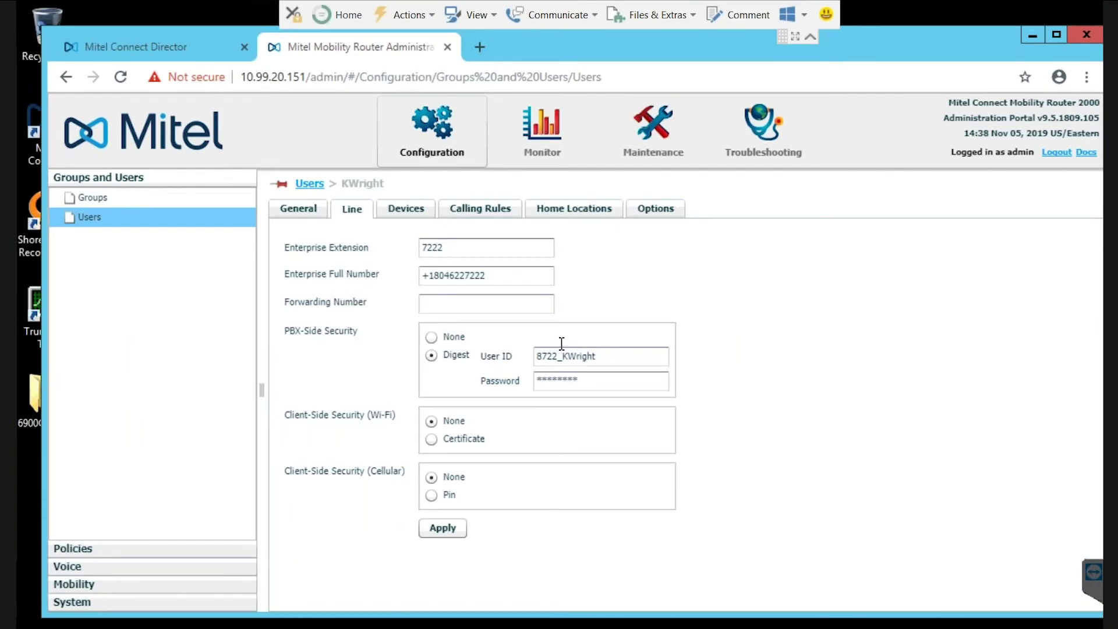
Review extension 7222's General password fields in Director, then bring up the Mobility Router Monitor
{"action": "left_click", "coordinate": [145, 46]}
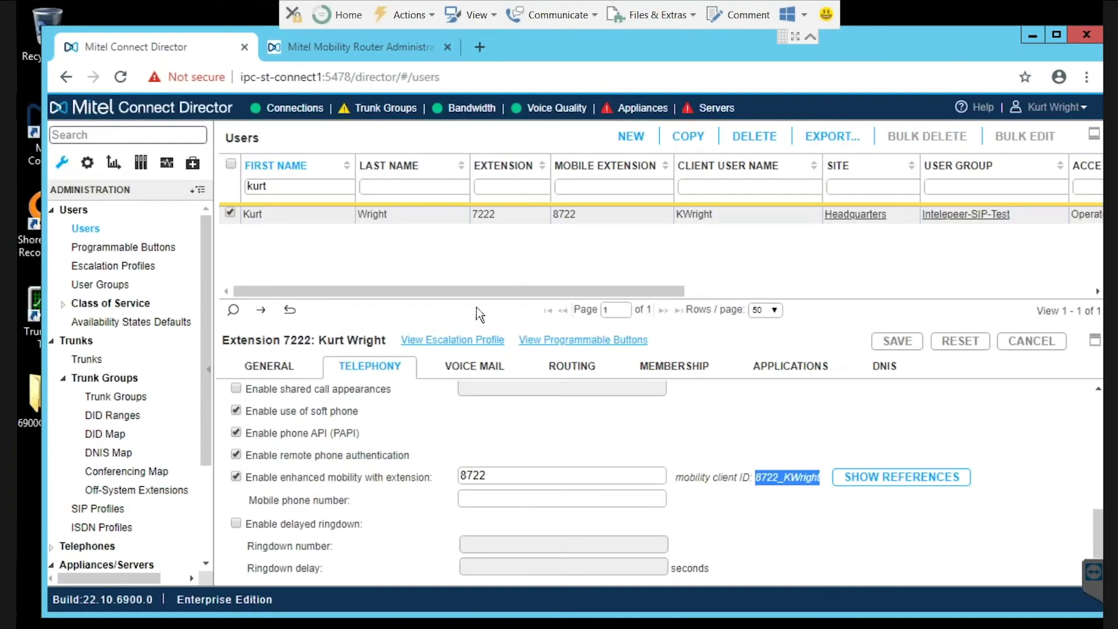
{"action": "left_click", "coordinate": [269, 368]}
{"action": "scroll", "coordinate": [359, 432], "scroll_direction": "down", "scroll_amount": 5}
{"action": "scroll", "coordinate": [361, 440], "scroll_direction": "down", "scroll_amount": 3}
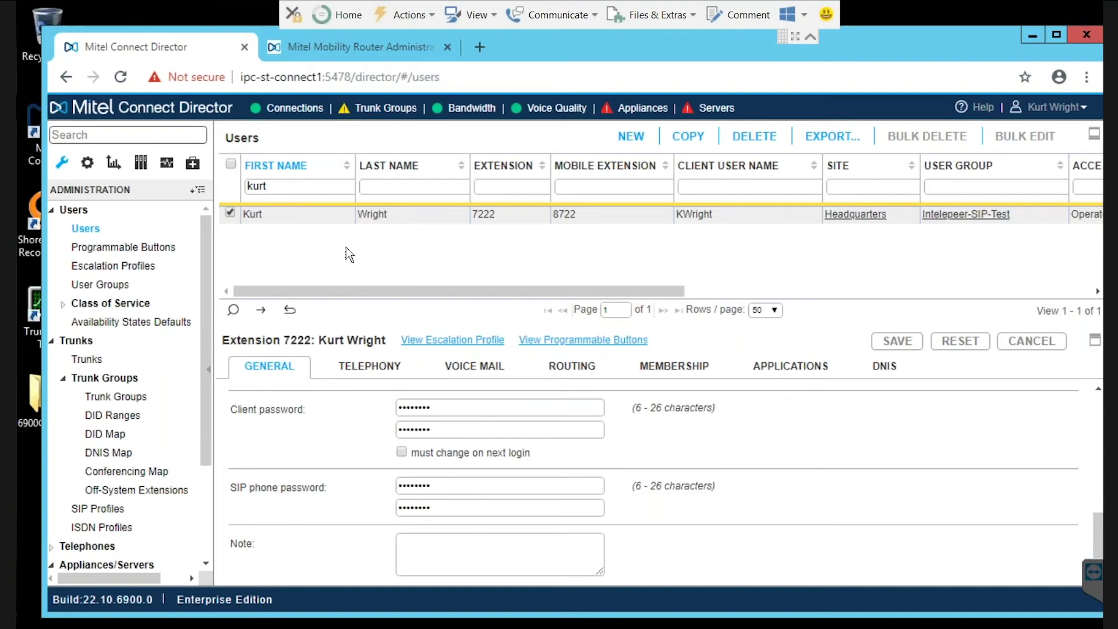
{"action": "left_click", "coordinate": [309, 49]}
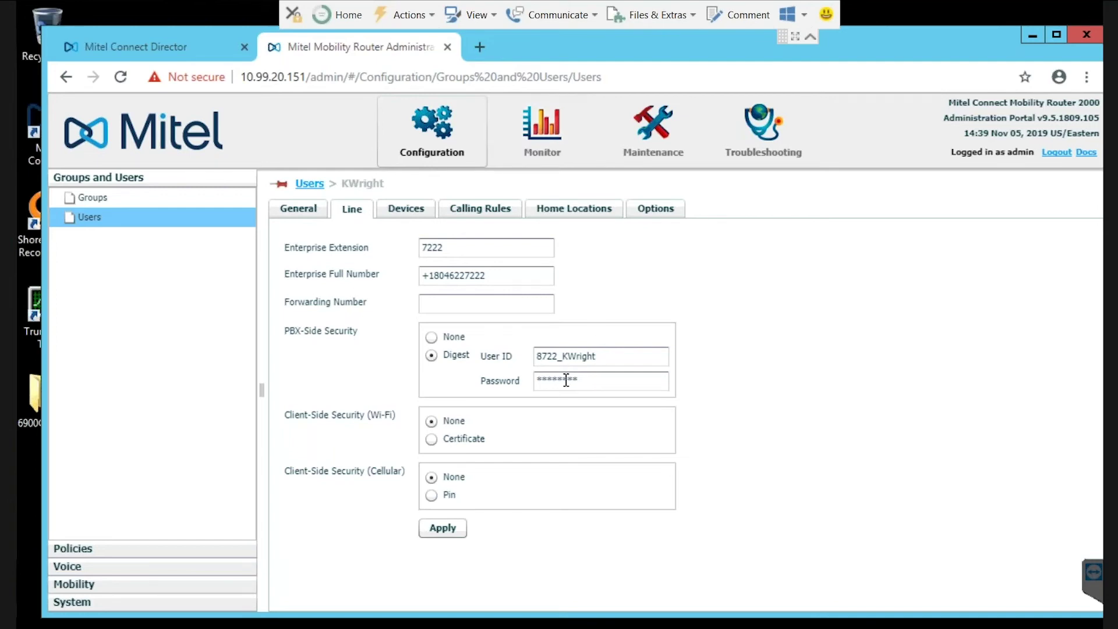
{"action": "left_click", "coordinate": [541, 139]}
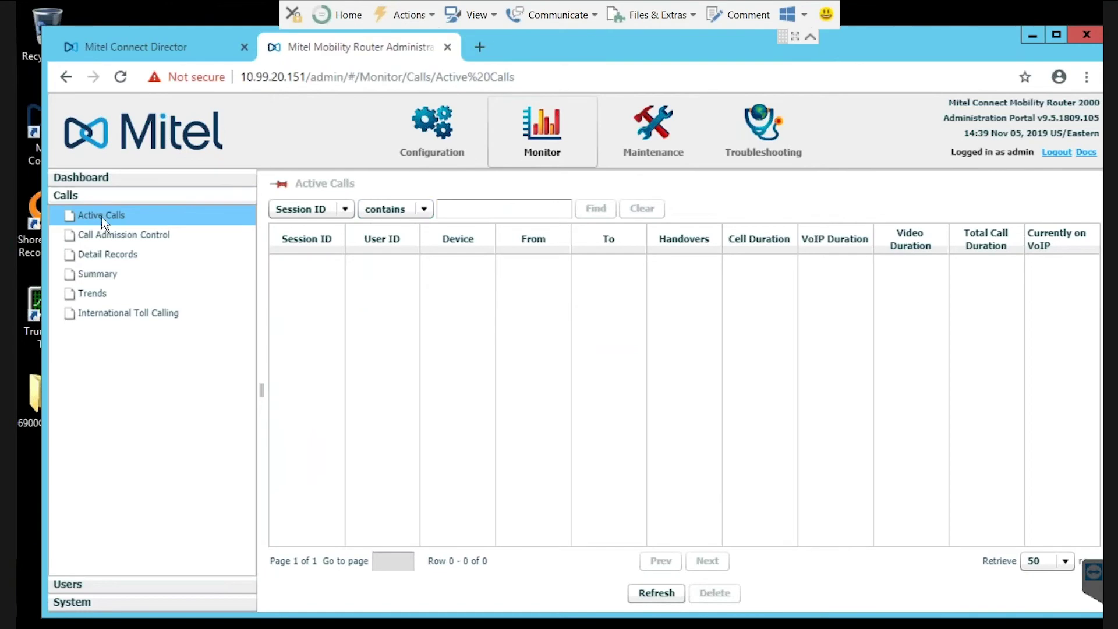
Compare Active Users registrations with Configuration Users, selecting the rejected user, then return to Director
{"action": "left_click", "coordinate": [85, 585]}
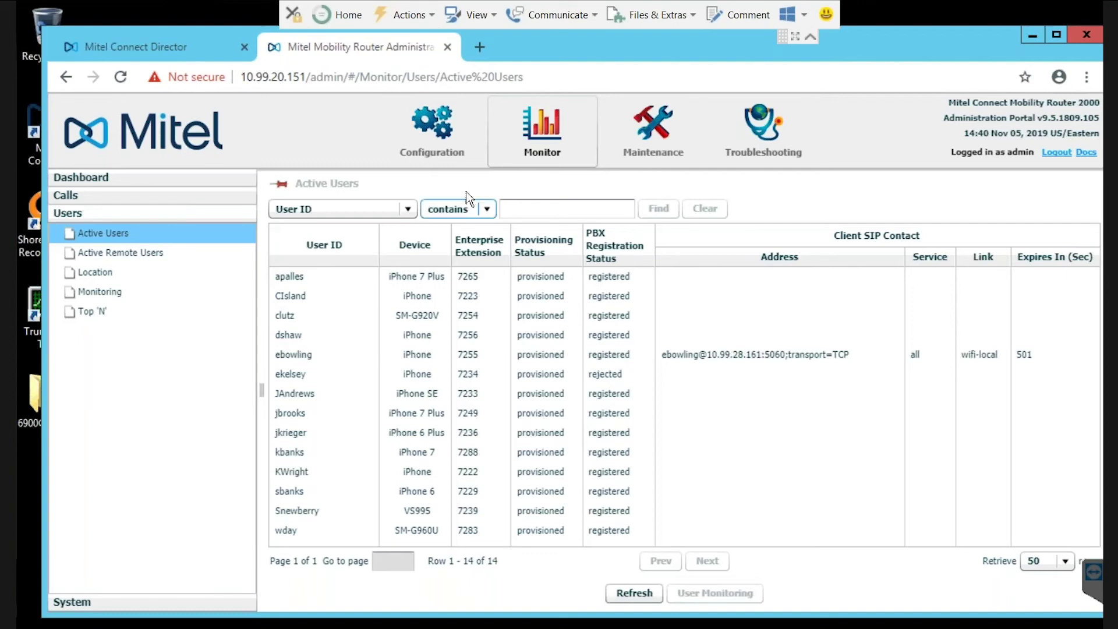
{"action": "left_click", "coordinate": [434, 146]}
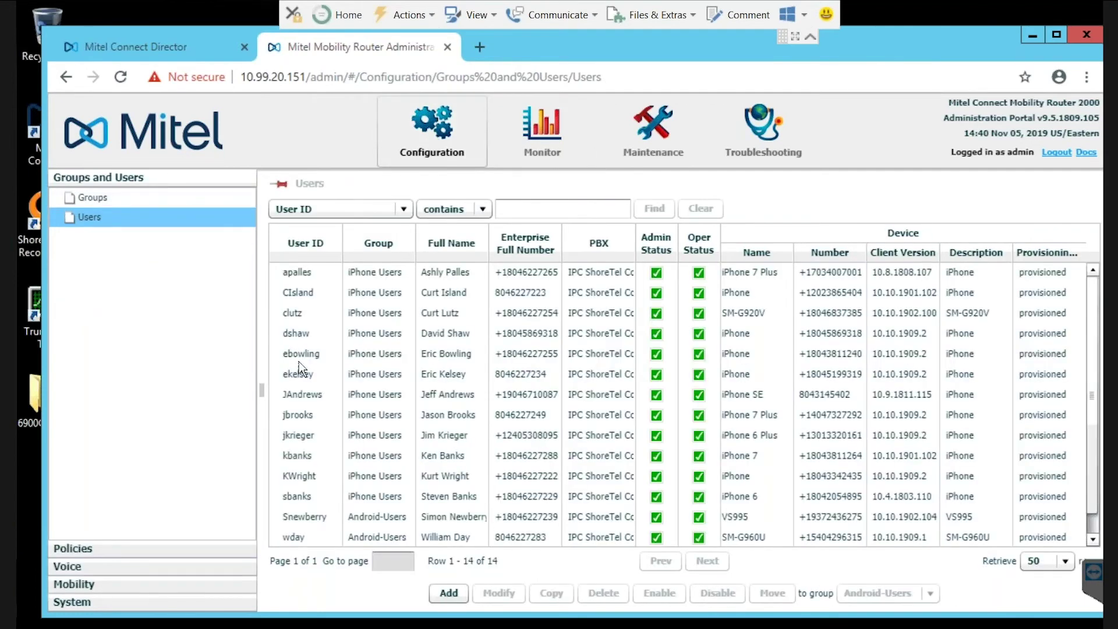
{"action": "left_click", "coordinate": [300, 373]}
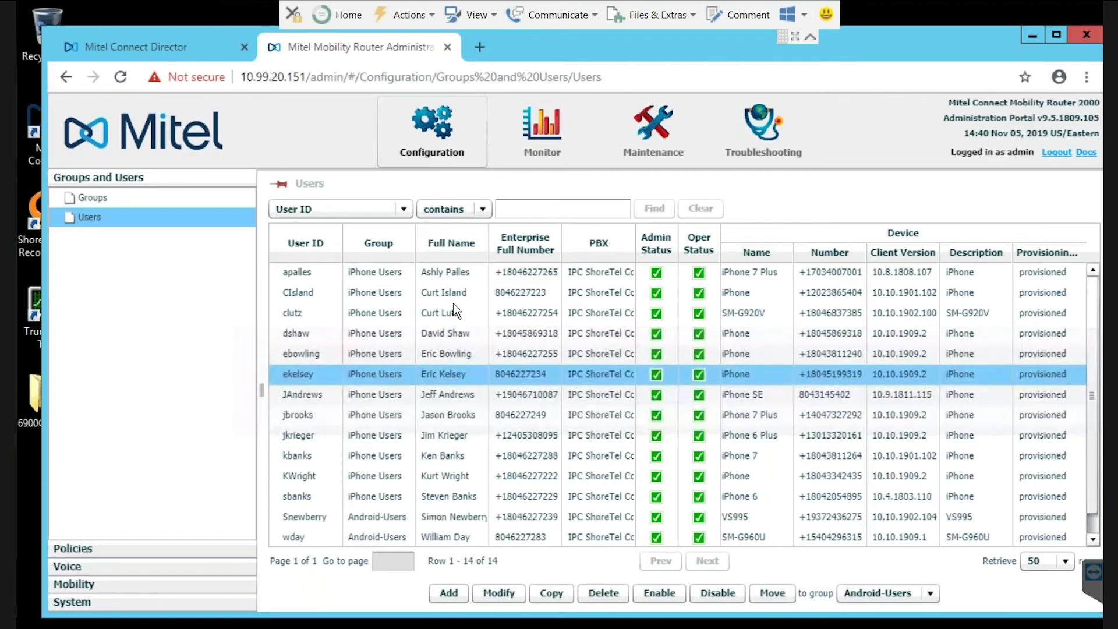
{"action": "left_click", "coordinate": [547, 148]}
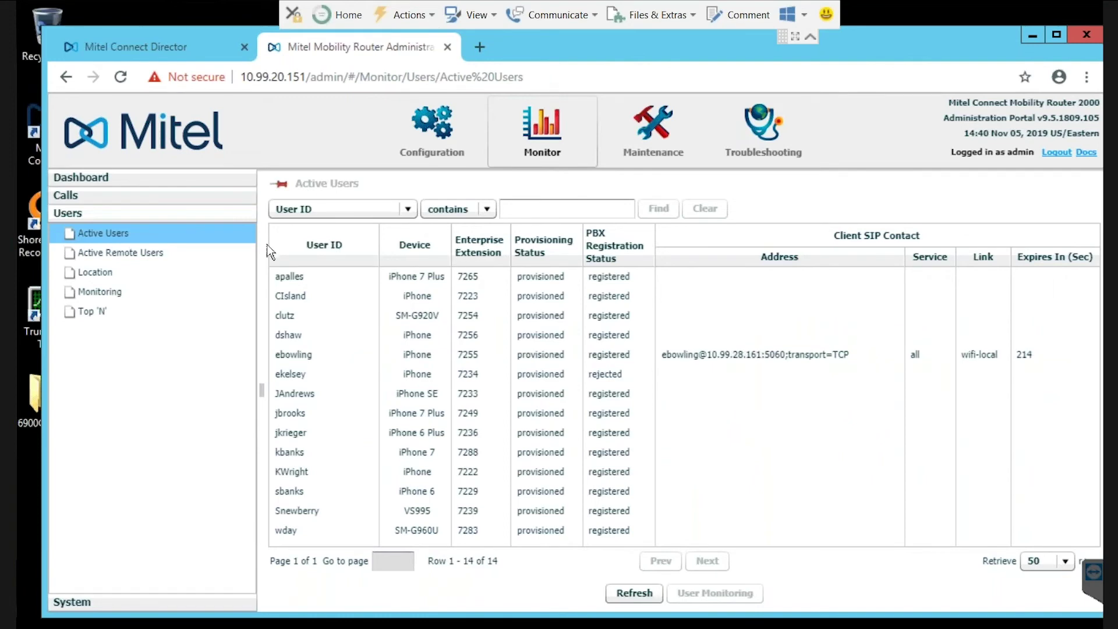
{"action": "left_click", "coordinate": [192, 46]}
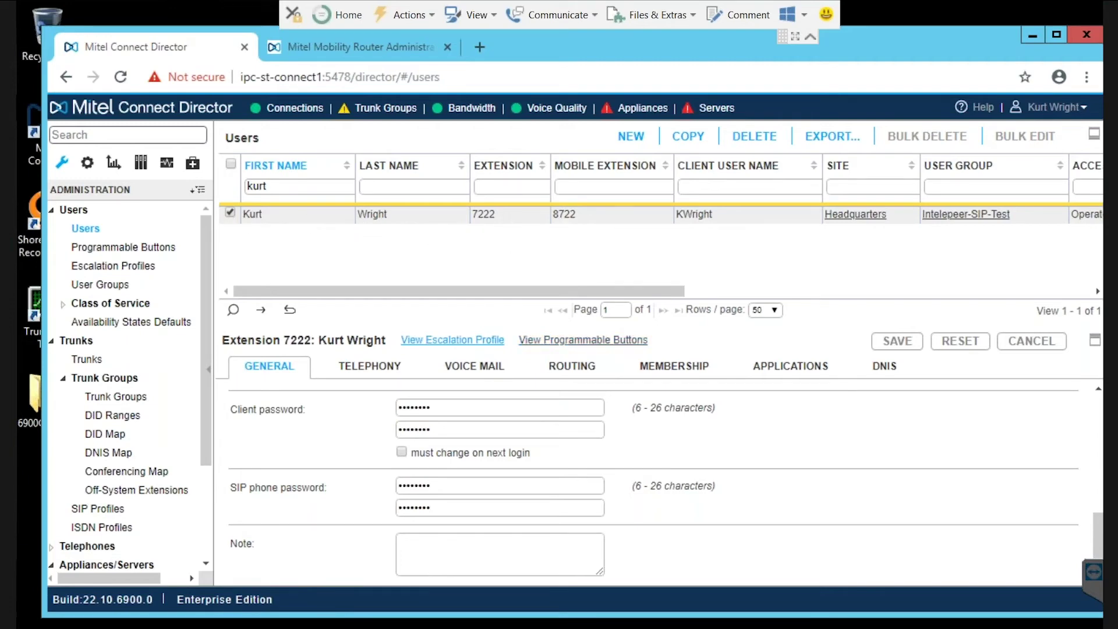
Show extension 7222's Routing Phones list with Cell and My mobility app at 6 rings
{"action": "left_click", "coordinate": [578, 367]}
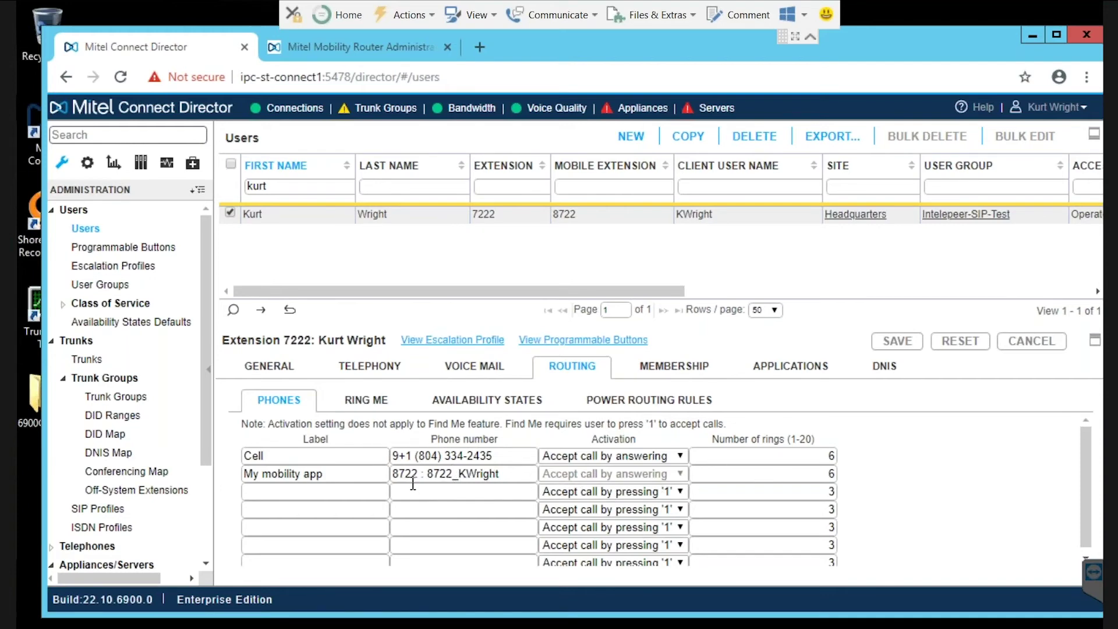
Show Ring Me, where additional phones ring when Available, In a Meeting or Out of Office
{"action": "left_click", "coordinate": [373, 400]}
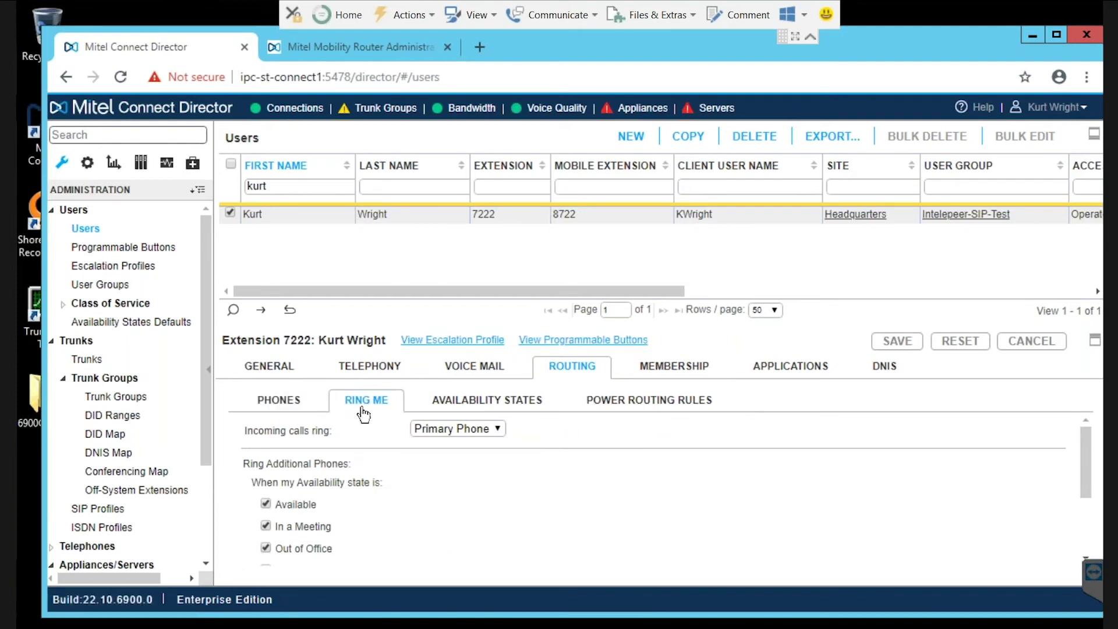
{"action": "scroll", "coordinate": [401, 440], "scroll_direction": "down", "scroll_amount": 2}
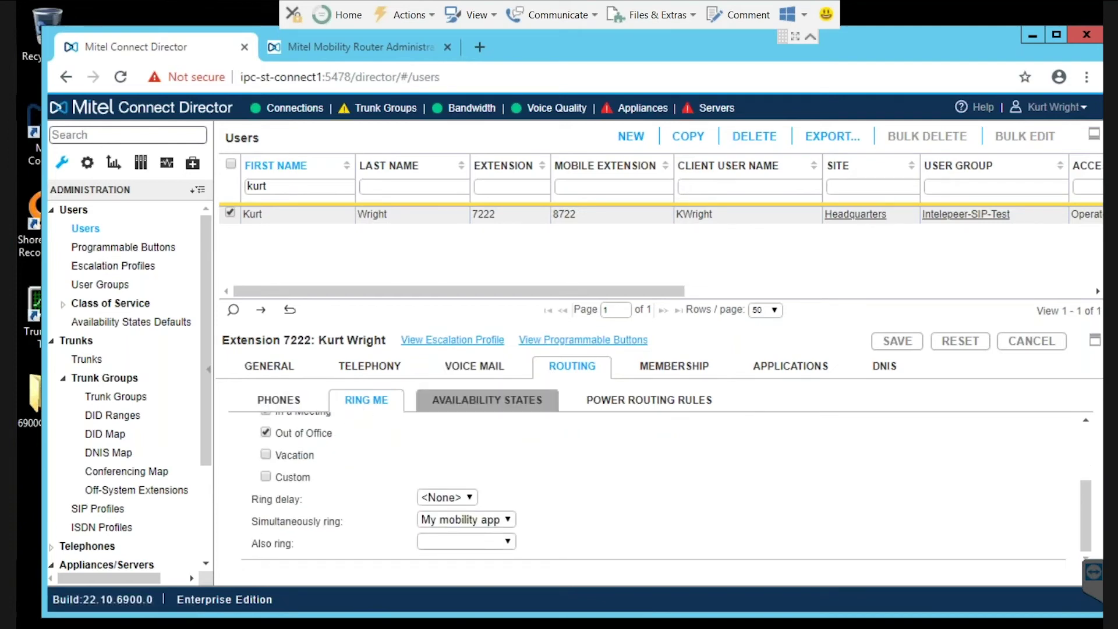
{"action": "scroll", "coordinate": [360, 467], "scroll_direction": "up", "scroll_amount": 2}
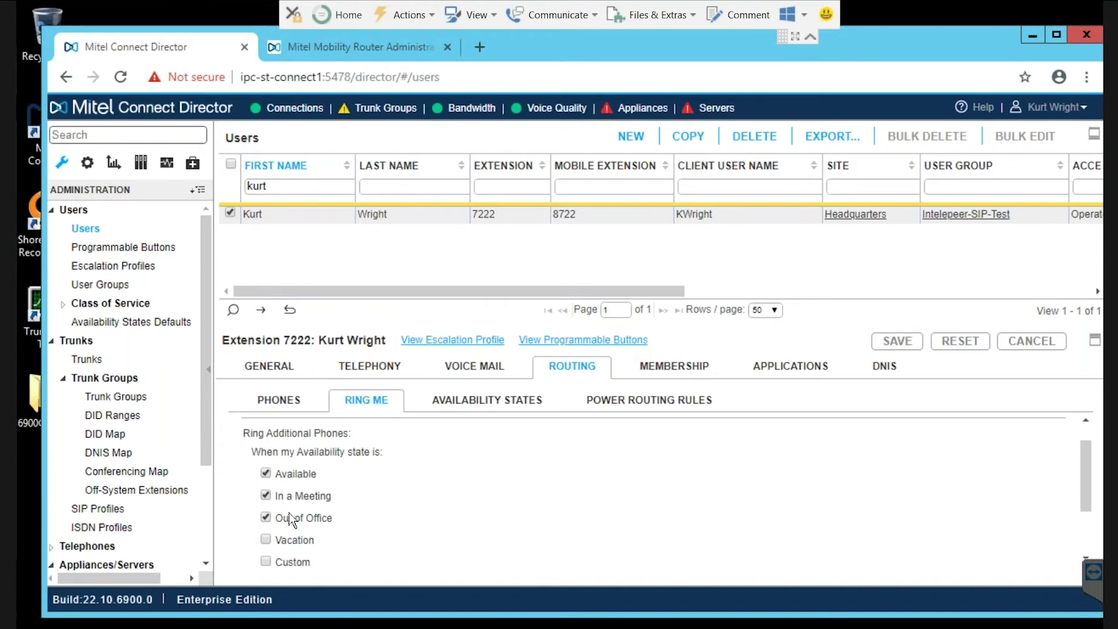
Turn Available ringing of additional phones off and back on, then return to Phones
{"action": "left_click", "coordinate": [265, 473]}
{"action": "left_click", "coordinate": [266, 474]}
{"action": "left_click", "coordinate": [288, 409]}
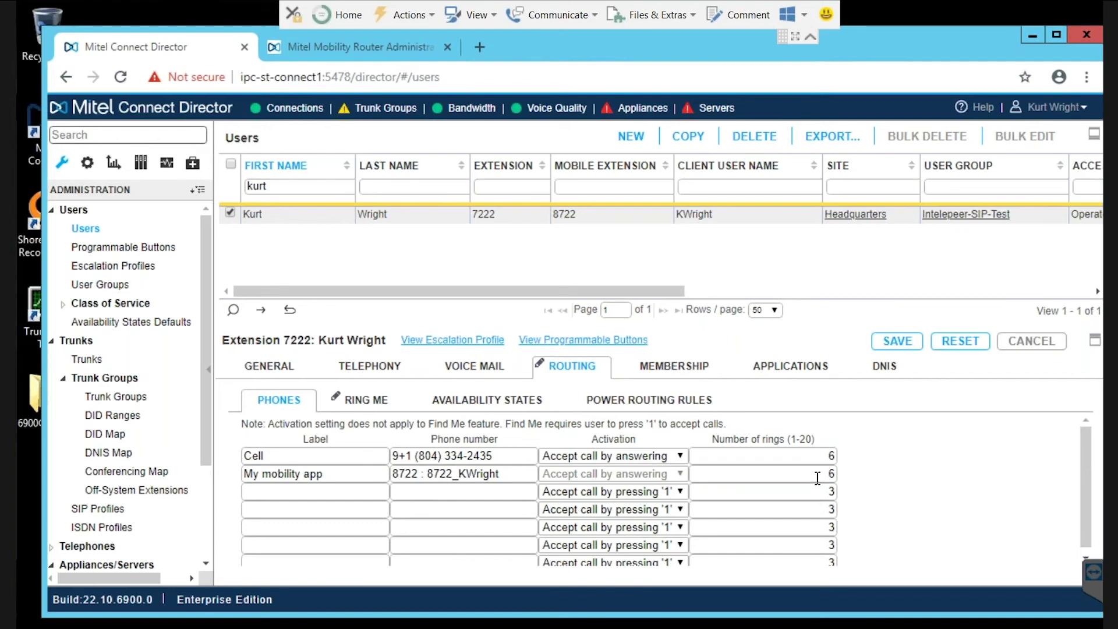
Show extension 7222's Availability States, with Available forwarding set to No Answer/Busy
{"action": "left_click", "coordinate": [488, 415]}
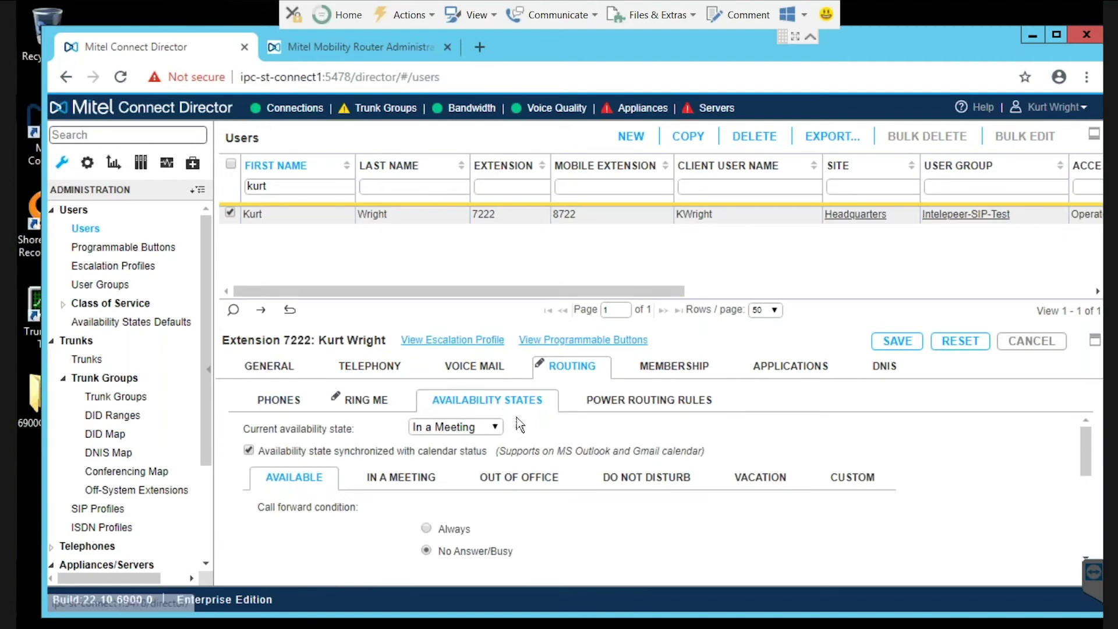
{"action": "scroll", "coordinate": [516, 425], "scroll_direction": "down", "scroll_amount": 3}
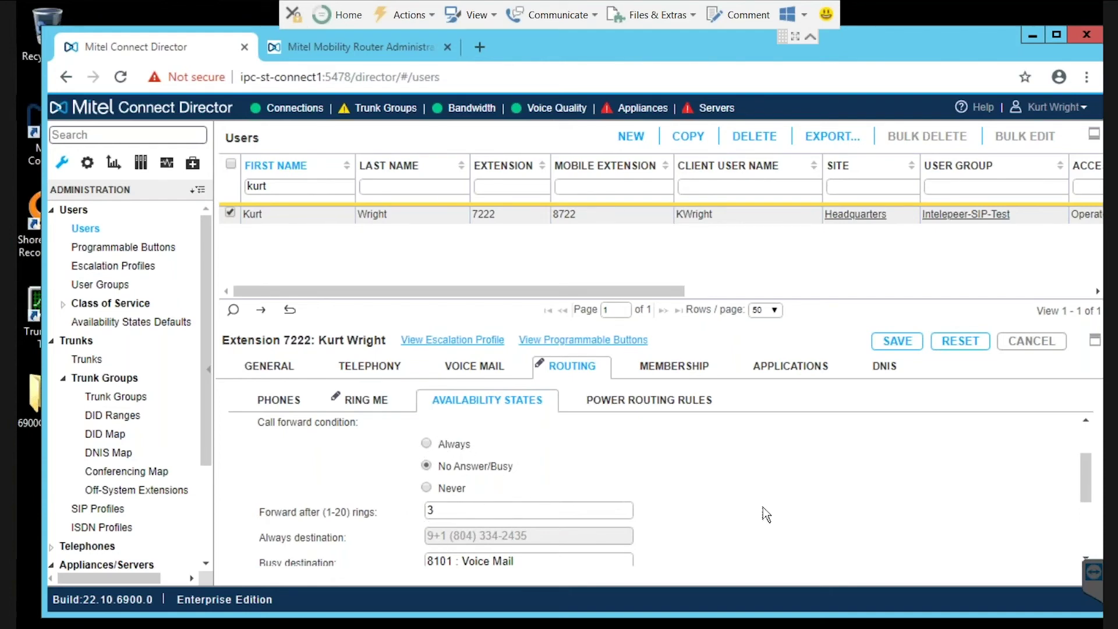
{"action": "left_click_drag", "start_coordinate": [1084, 473], "coordinate": [1068, 441]}
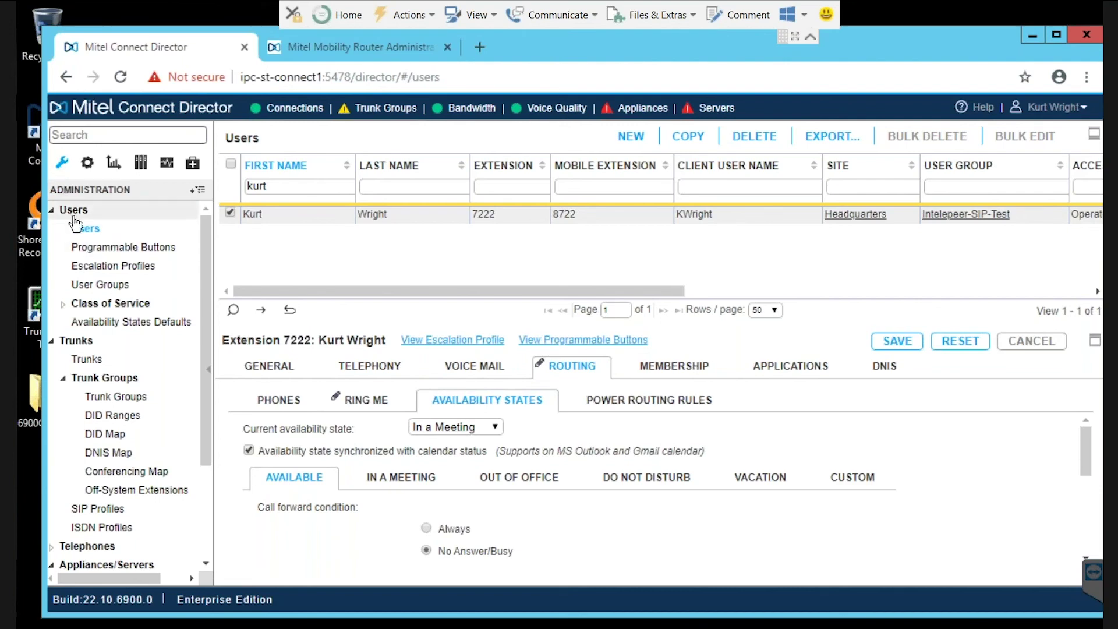
Collapse Users, Trunks and Appliances/Servers, minimize the remote session, and show the Q & A slide
{"action": "left_click", "coordinate": [65, 211]}
{"action": "left_click", "coordinate": [74, 228]}
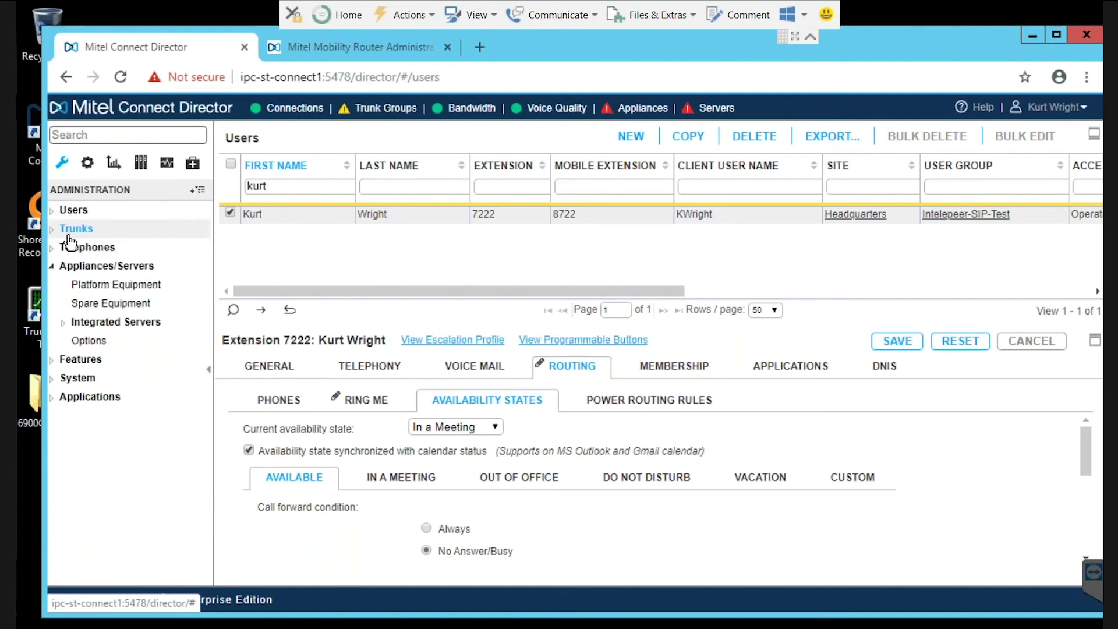
{"action": "left_click", "coordinate": [72, 266]}
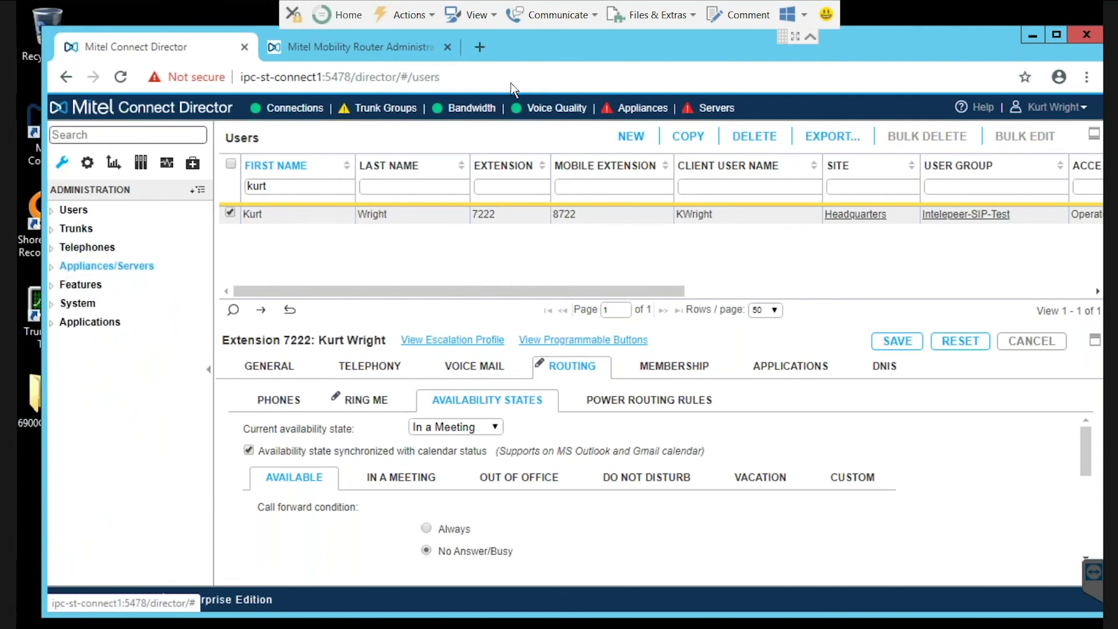
{"action": "left_click", "coordinate": [1034, 36]}
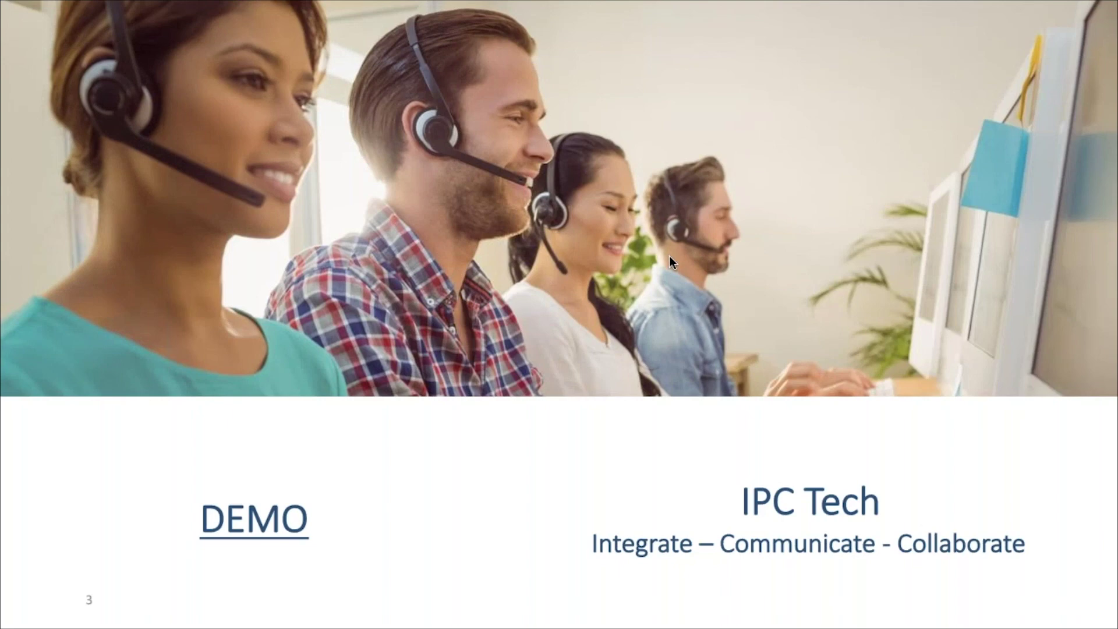
{"action": "left_click", "coordinate": [669, 256]}
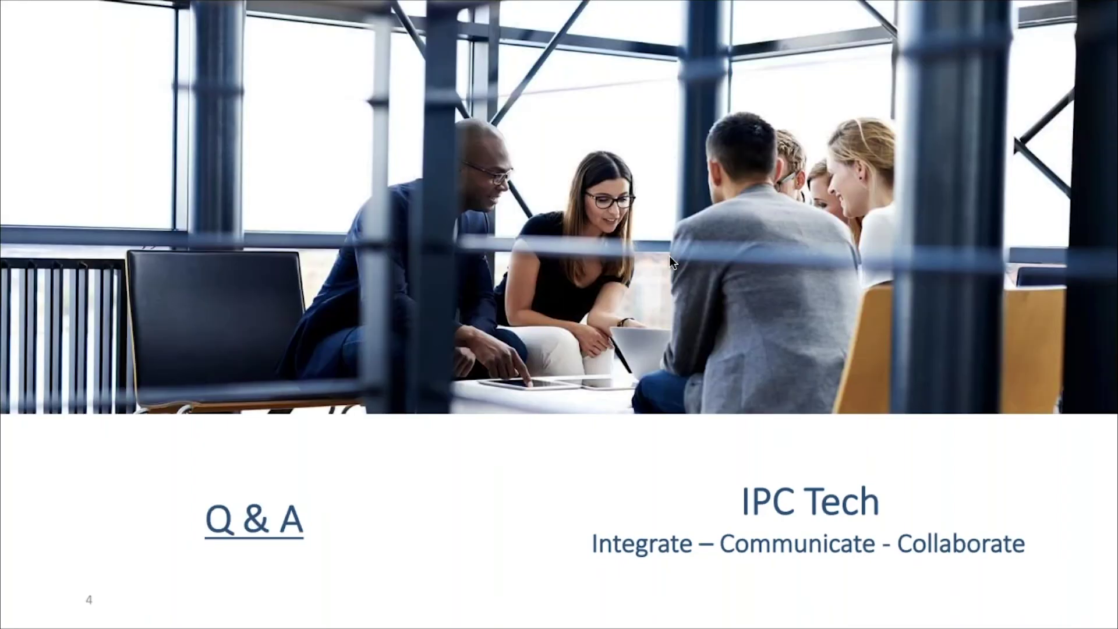